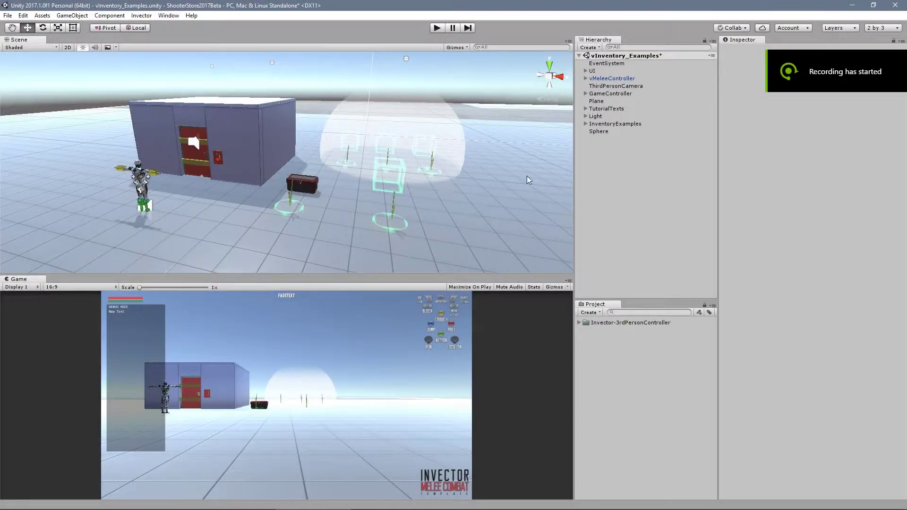
# - Check the installed Basic Locomotion, Melee Combat and Shooter template versions in Invector's About window and close it
pyautogui.click(141, 15)
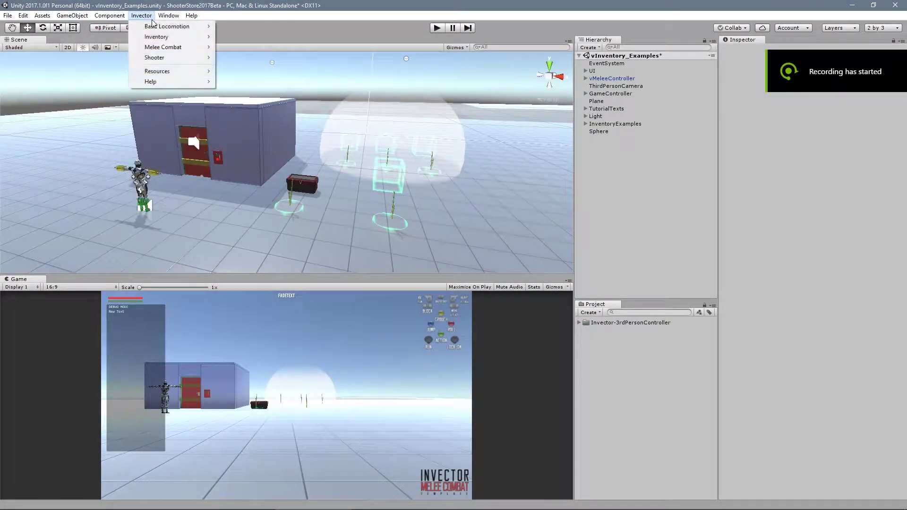
pyautogui.moveTo(151, 77)
pyautogui.click(289, 82)
pyautogui.moveTo(299, 92); pyautogui.dragTo(263, 89)
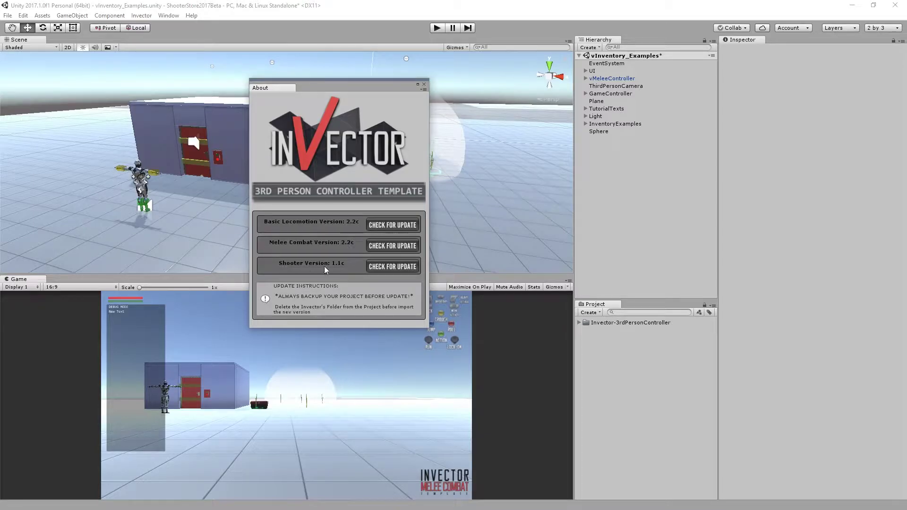
pyautogui.click(424, 84)
# - Expand the Invector-3rdPersonController project folder and its ItemManager subfolder to locate the vInventory_Examples scene
pyautogui.moveTo(462, 179); pyautogui.dragTo(467, 181, button='right')
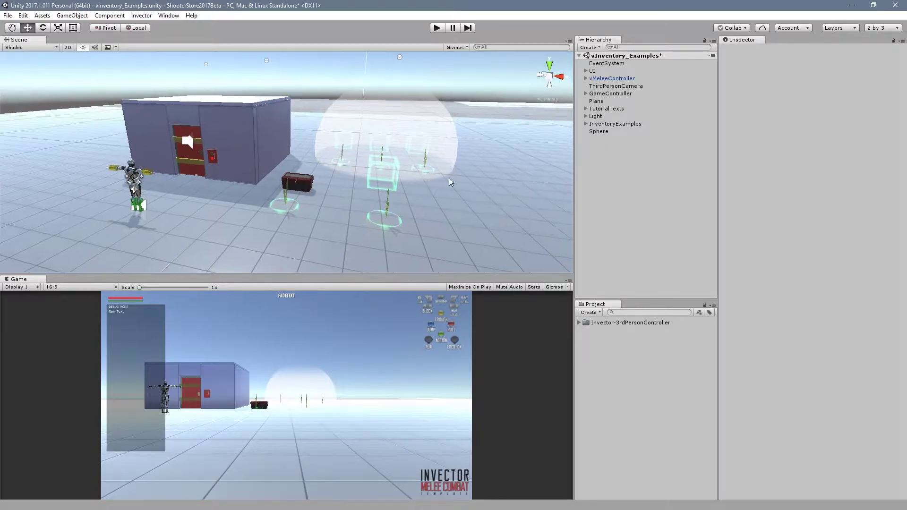
pyautogui.moveTo(417, 274); pyautogui.dragTo(422, 279)
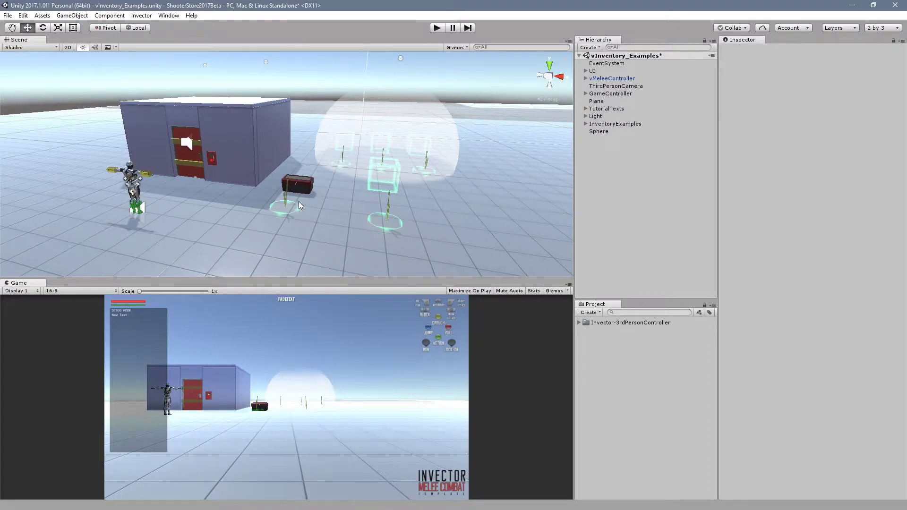
pyautogui.click(579, 323)
pyautogui.click(586, 338)
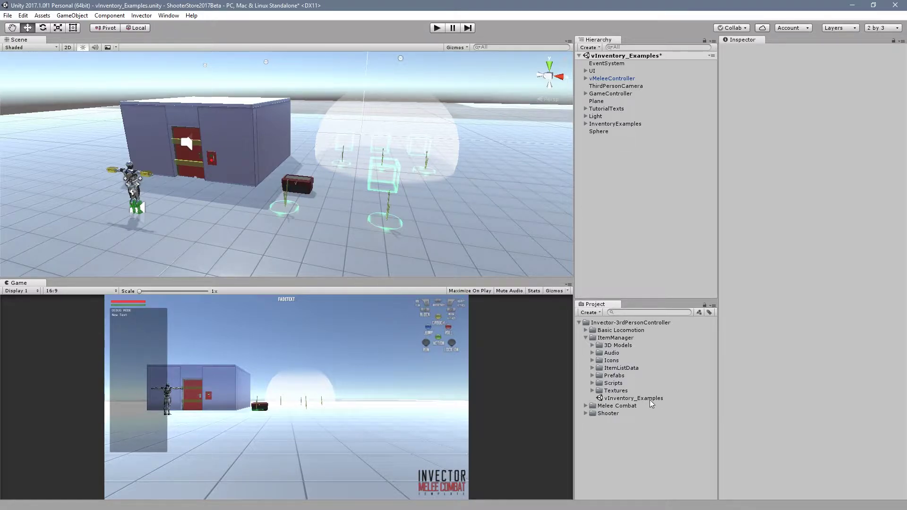
# - Expand the InventoryExamples object and examine the components of _AddItemByID and _ContainsItemTrigger
pyautogui.click(586, 125)
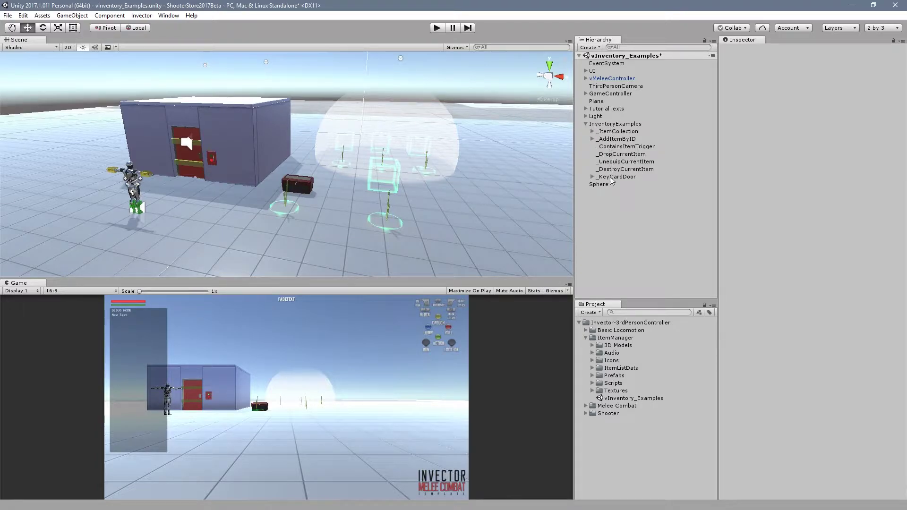
pyautogui.click(627, 138)
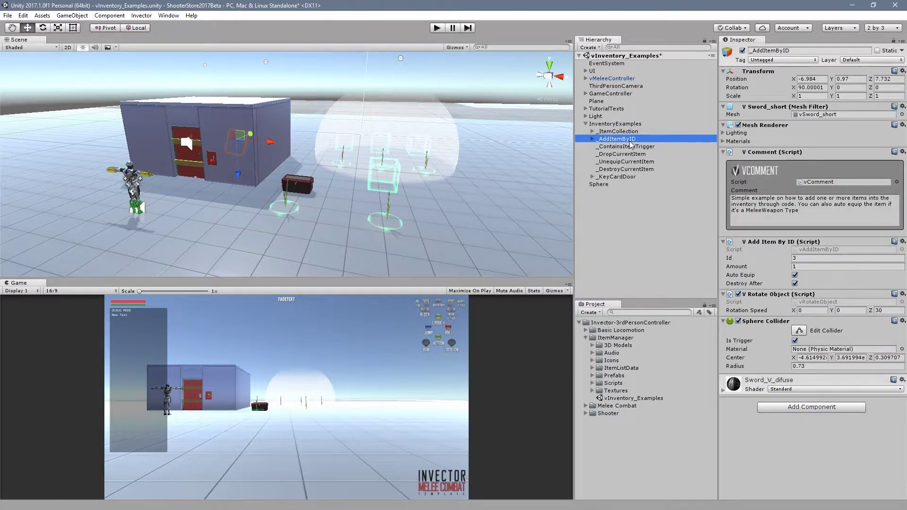
pyautogui.click(631, 147)
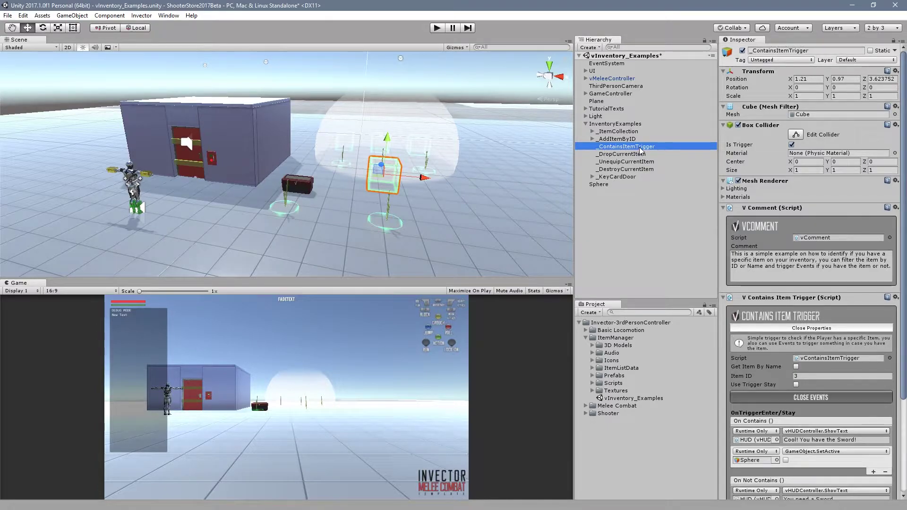
pyautogui.scroll(-5, 843, 317)
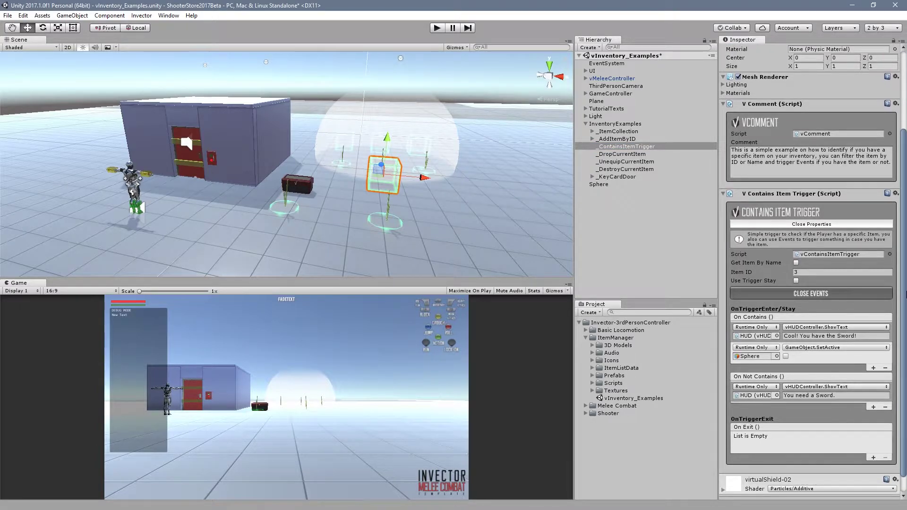
# - Examine the Remove Current Item settings of _DropCurrentItem, _UnequipCurrentItem and _DestroyCurrentItem
pyautogui.click(613, 154)
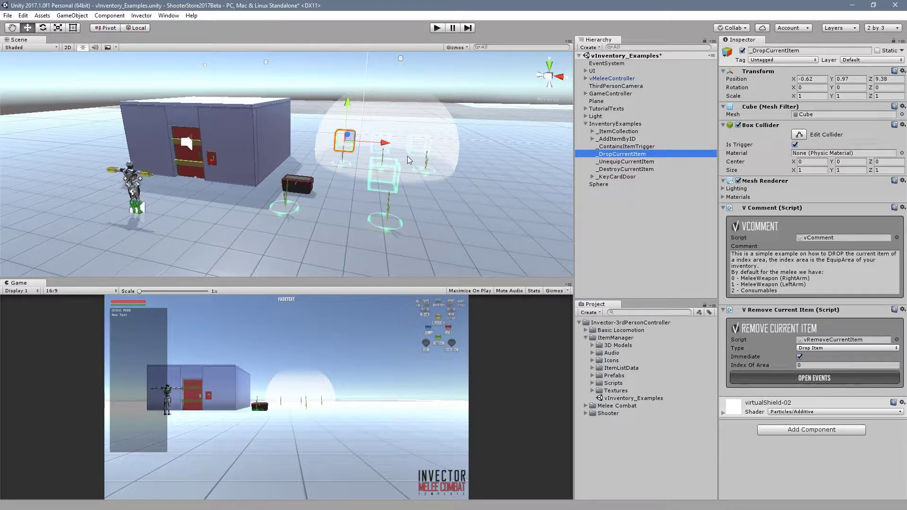
pyautogui.click(616, 162)
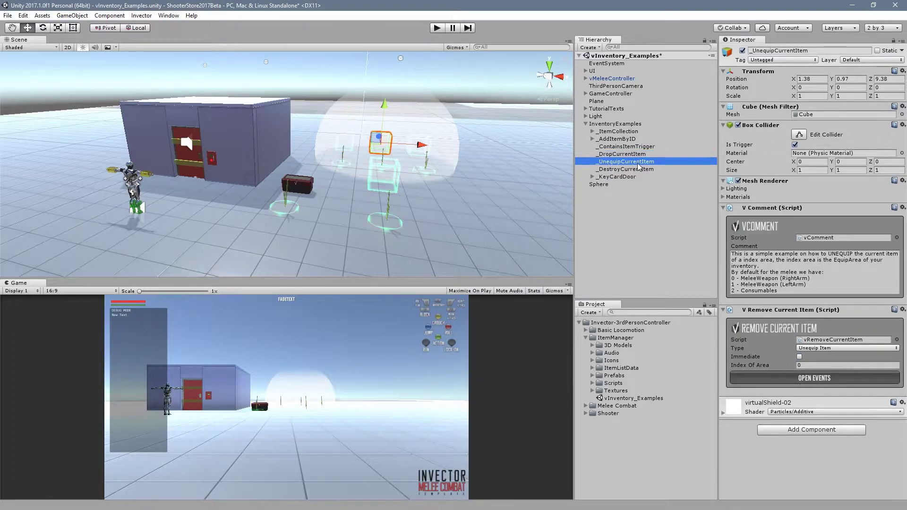
pyautogui.click(799, 358)
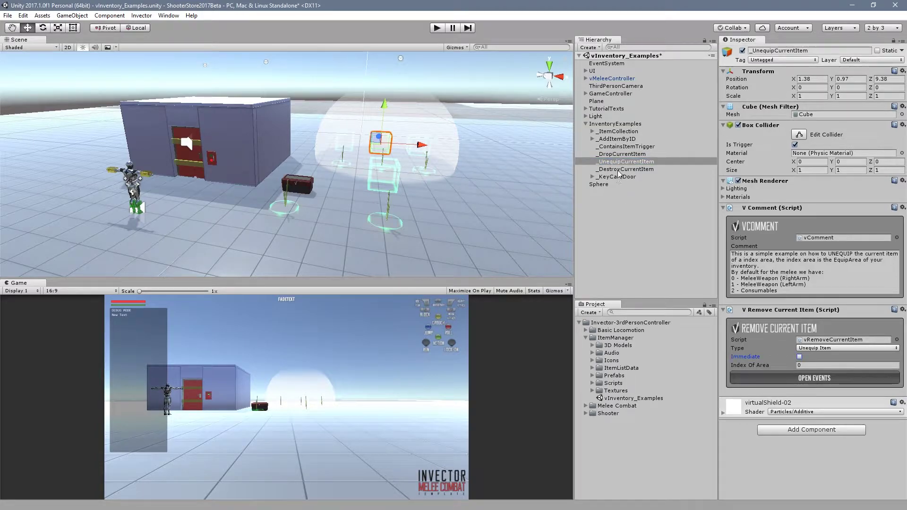
pyautogui.click(619, 170)
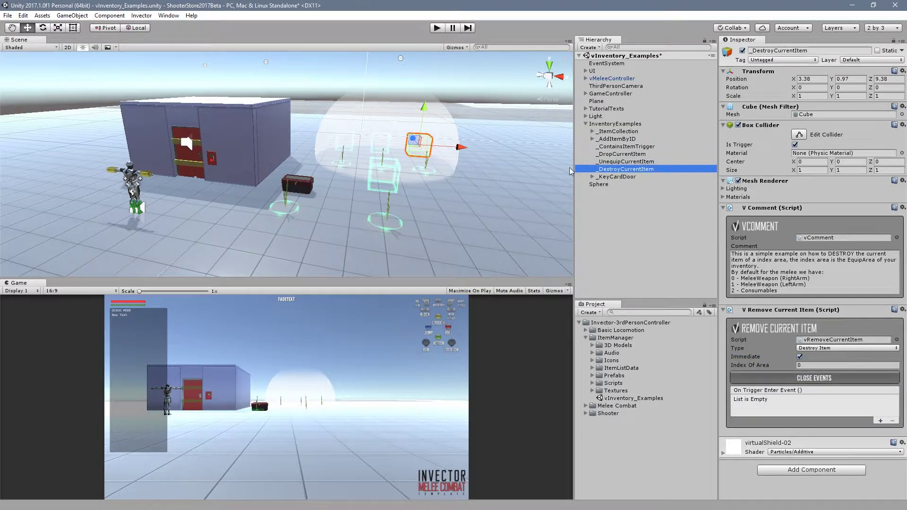
# - Expand _KeyCardDoor and examine the Contains Item Trigger settings of its triggerCheckKeycard child
pyautogui.click(613, 177)
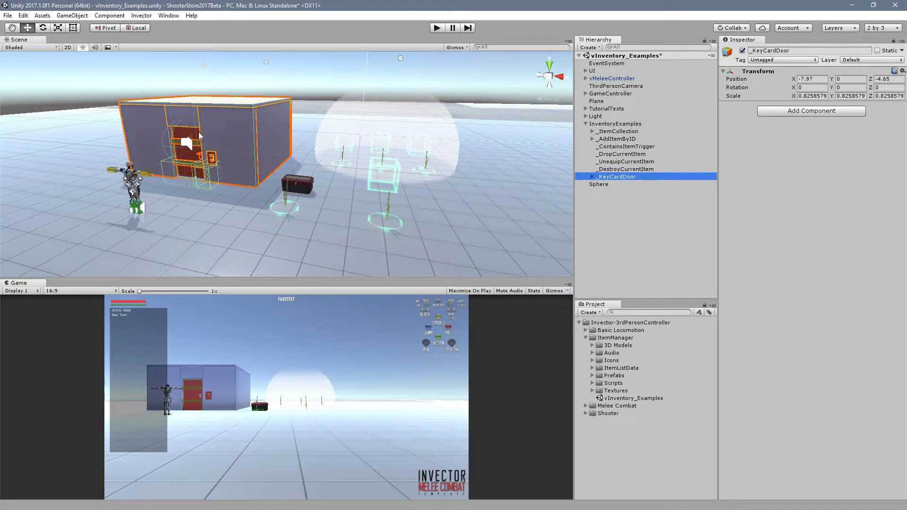
pyautogui.click(593, 178)
pyautogui.click(613, 261)
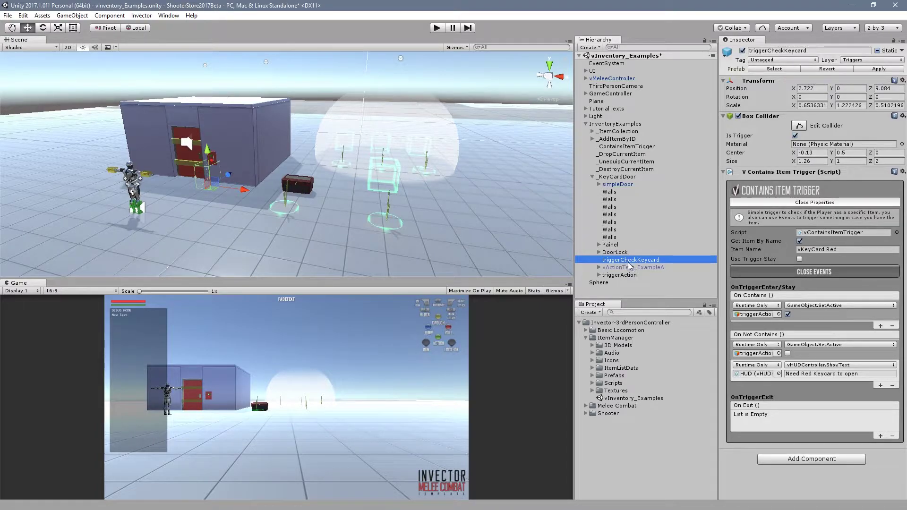
# - Examine the Trigger Generic Action options and events of the triggerAction object inside _KeyCardDoor
pyautogui.click(619, 276)
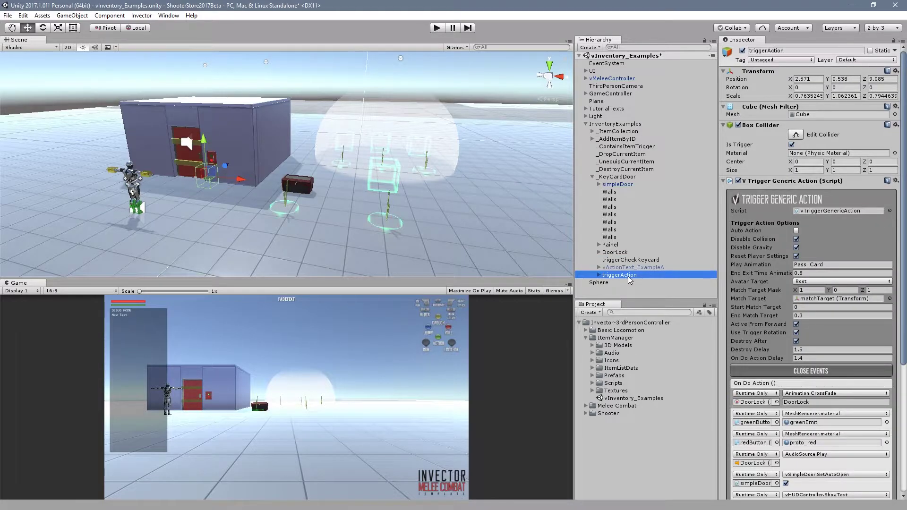
pyautogui.scroll(-5, 806, 151)
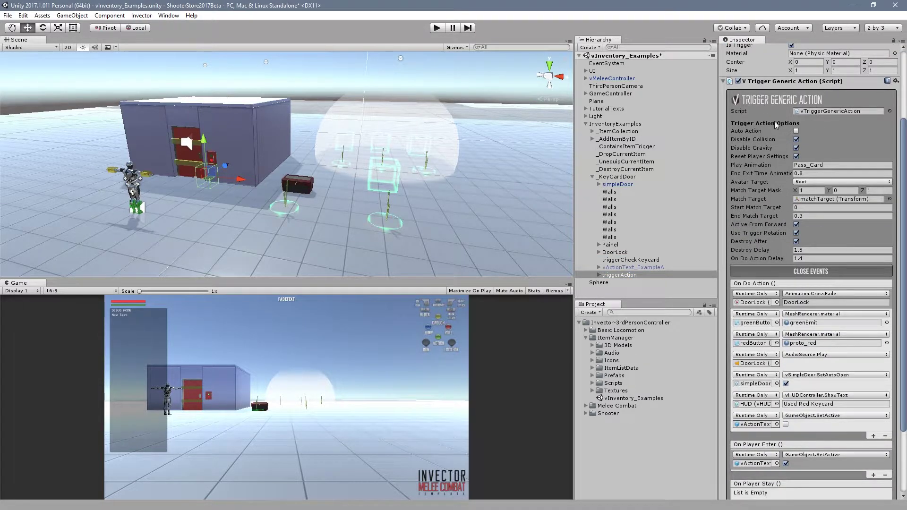
pyautogui.scroll(-1, 773, 125)
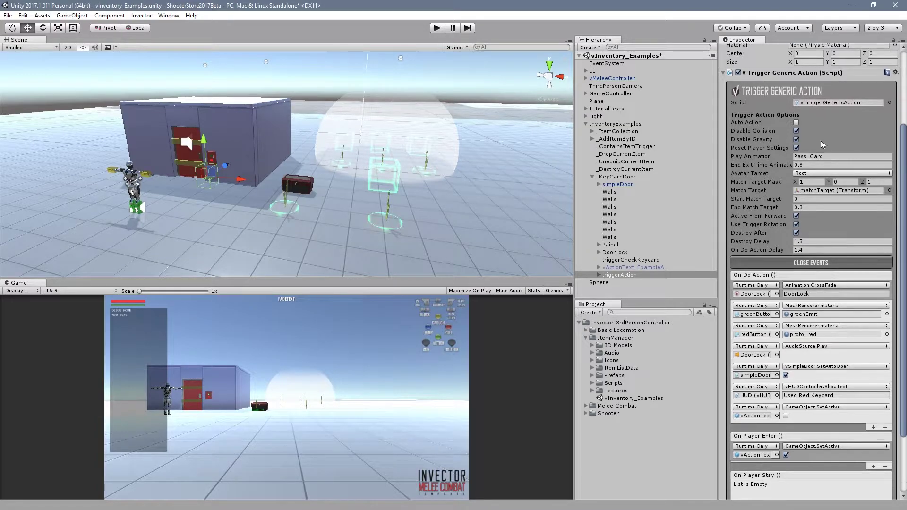
pyautogui.scroll(-5, 905, 194)
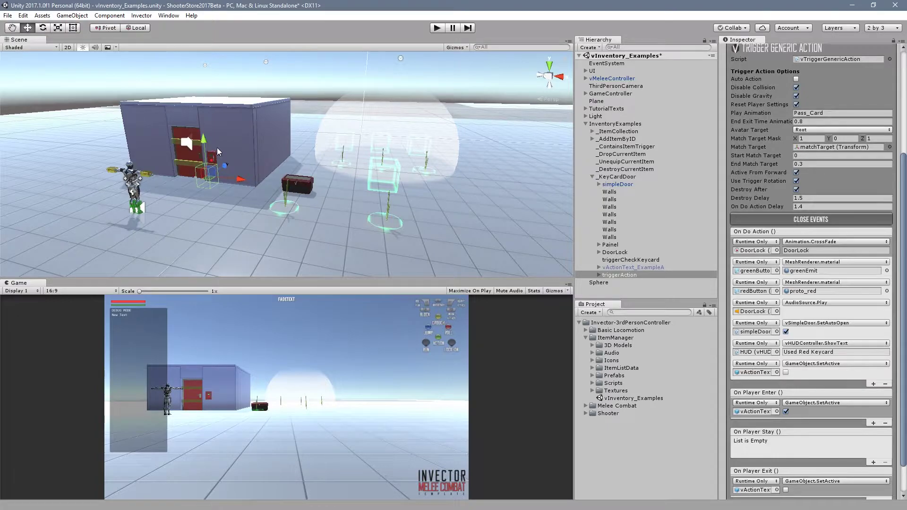
pyautogui.moveTo(906, 216); pyautogui.dragTo(906, 226)
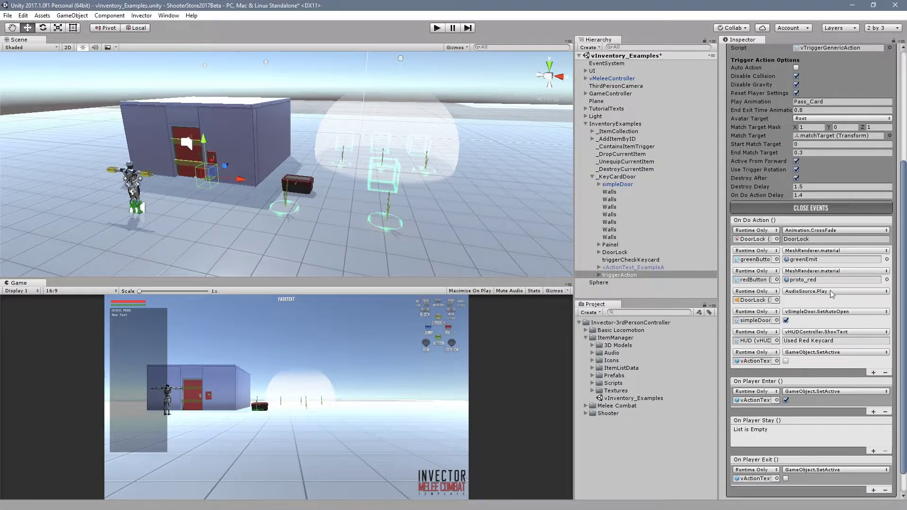
pyautogui.scroll(-3, 803, 252)
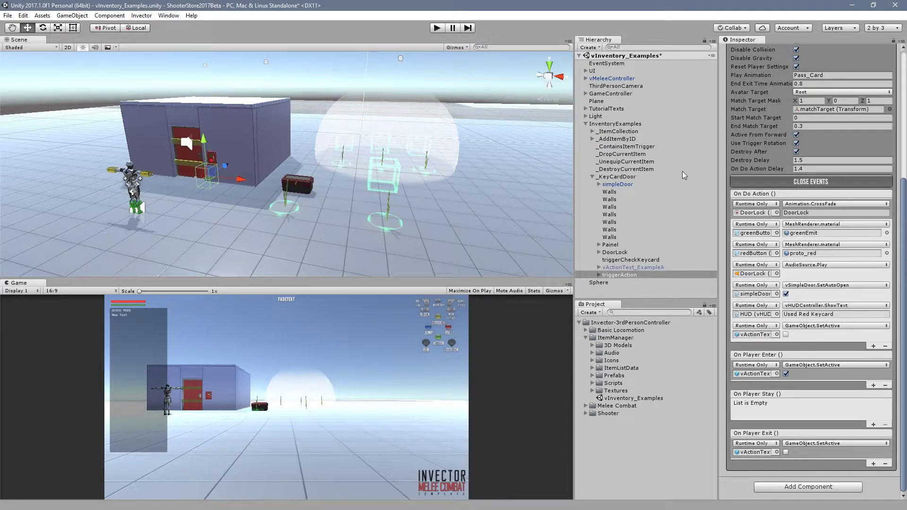
# - Collapse the InventoryExamples object, clear the selection and run the scene in Play mode
pyautogui.click(588, 126)
pyautogui.click(586, 124)
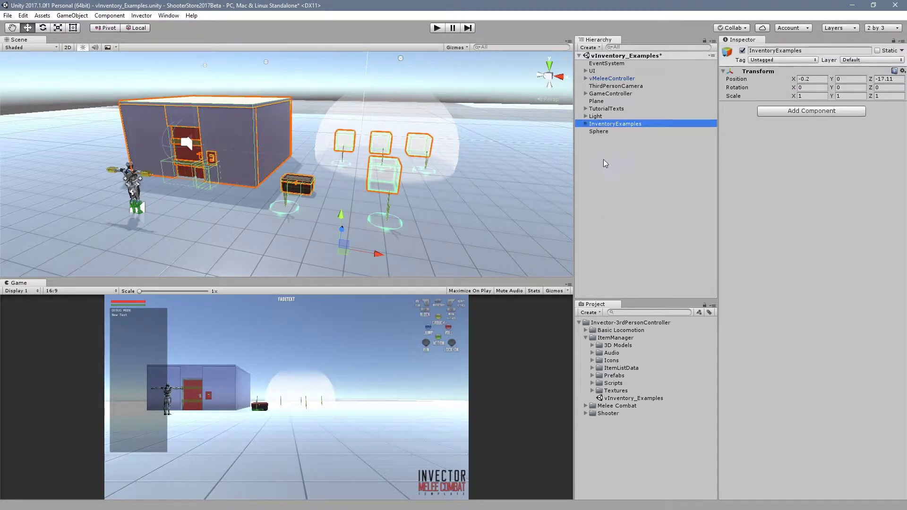
pyautogui.click(615, 170)
pyautogui.click(436, 29)
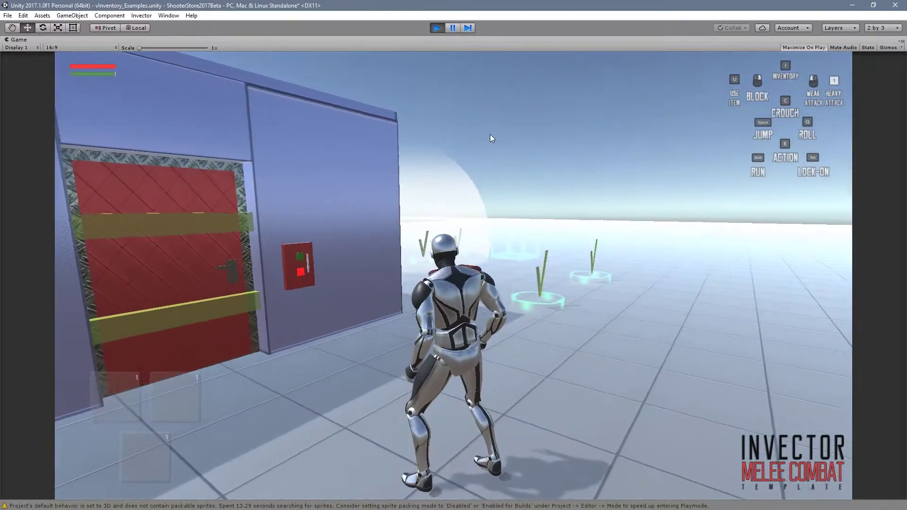
# - Walk the character to the red door and in and out of the keycard panel's trigger area to test it
pyautogui.press('w')
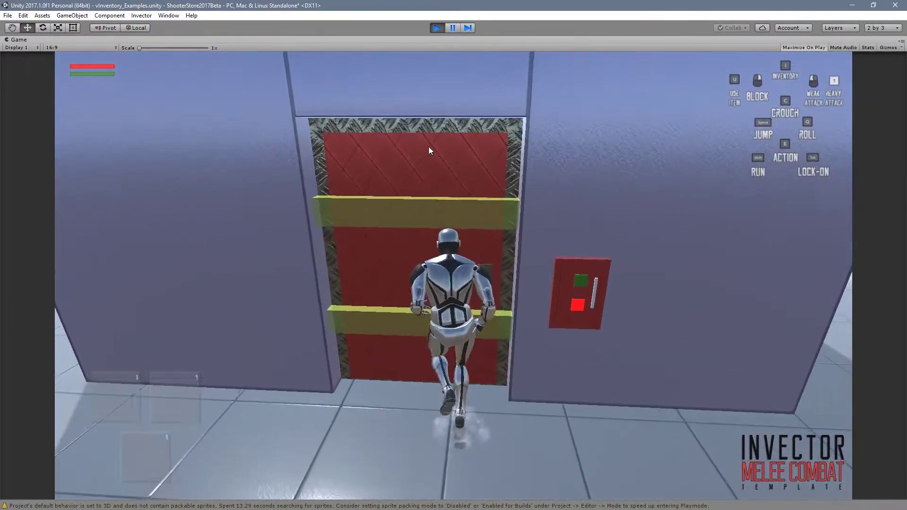
pyautogui.press('d')
pyautogui.press('a')
pyautogui.press('d')
pyautogui.press('a')
pyautogui.press('a')
pyautogui.press('d')
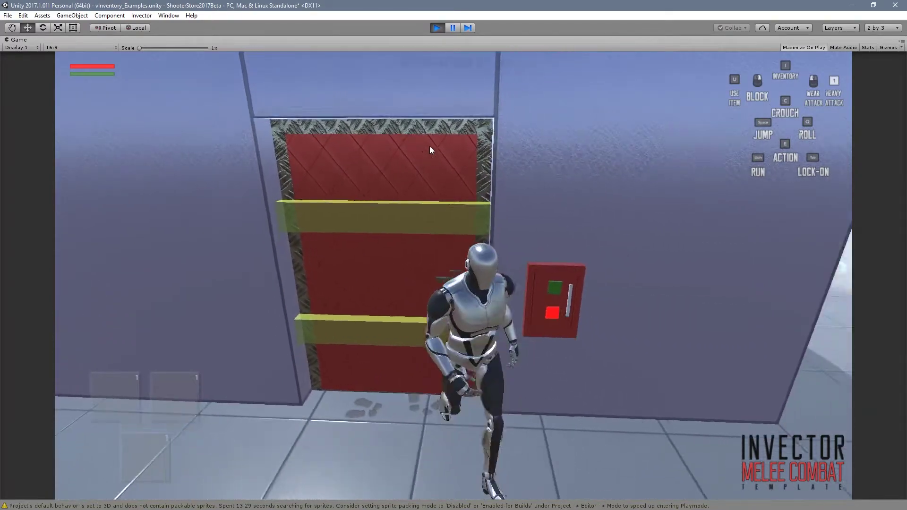
pyautogui.press('w')
pyautogui.press('d')
pyautogui.press('s')
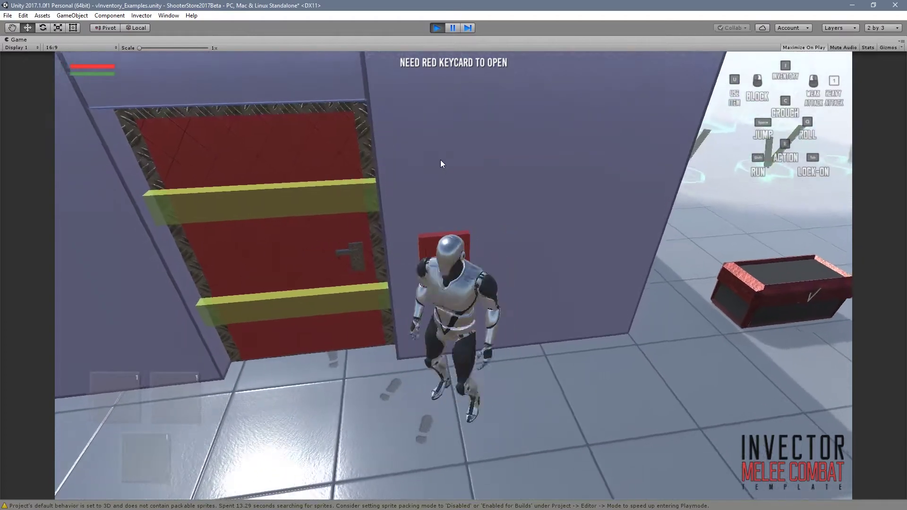
pyautogui.press('w')
pyautogui.press('a')
pyautogui.press('d')
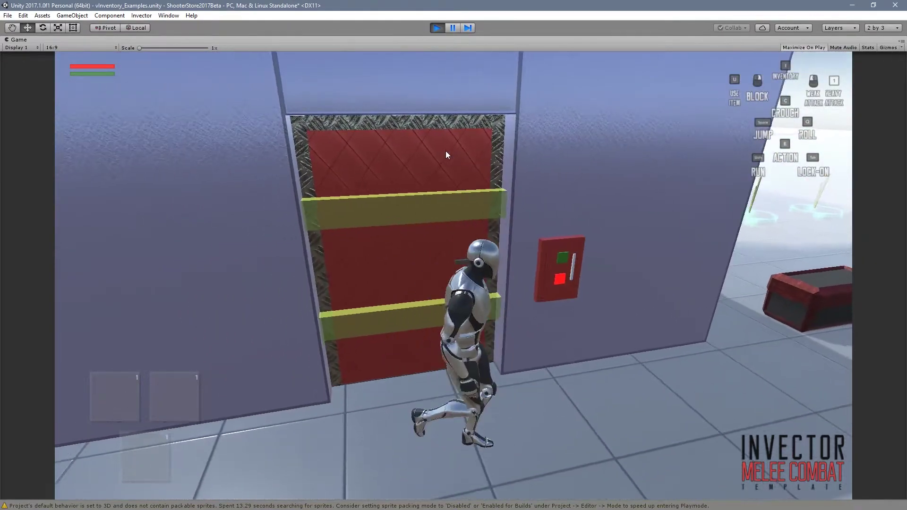
pyautogui.press('w')
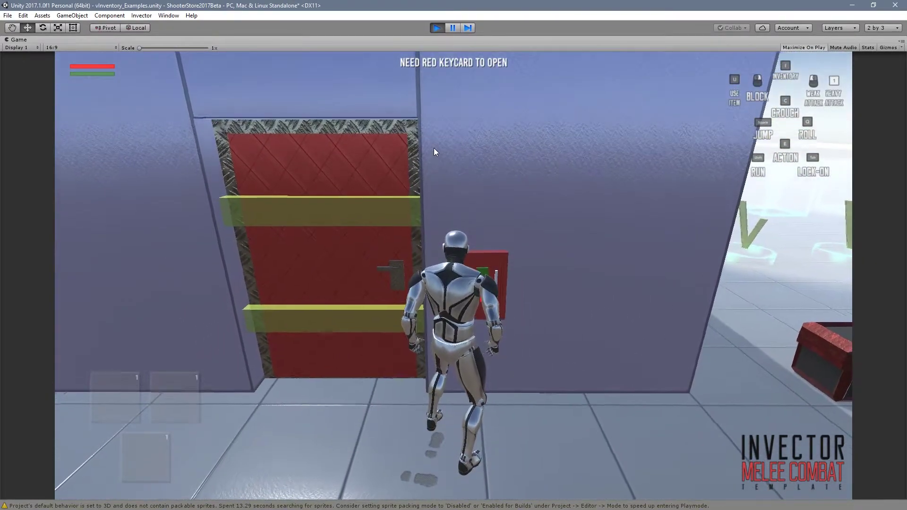
pyautogui.press('d')
pyautogui.press('a')
pyautogui.press('d')
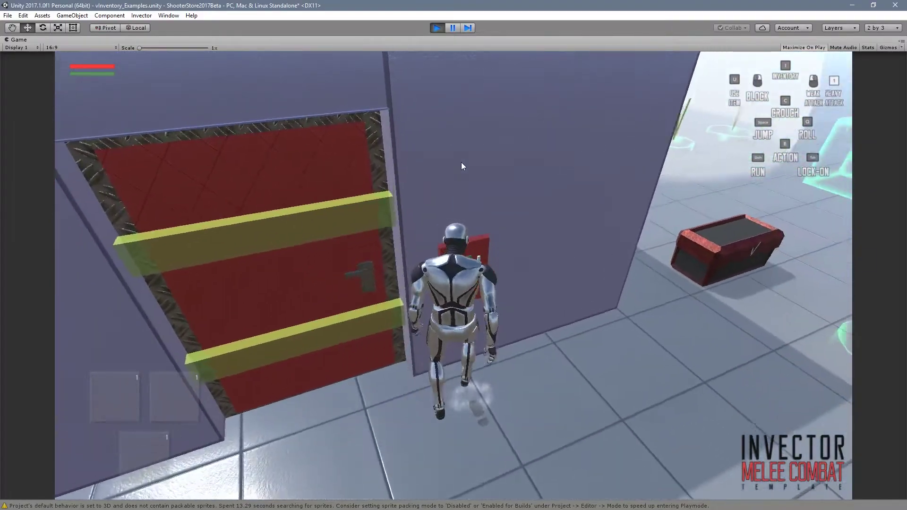
pyautogui.press('w')
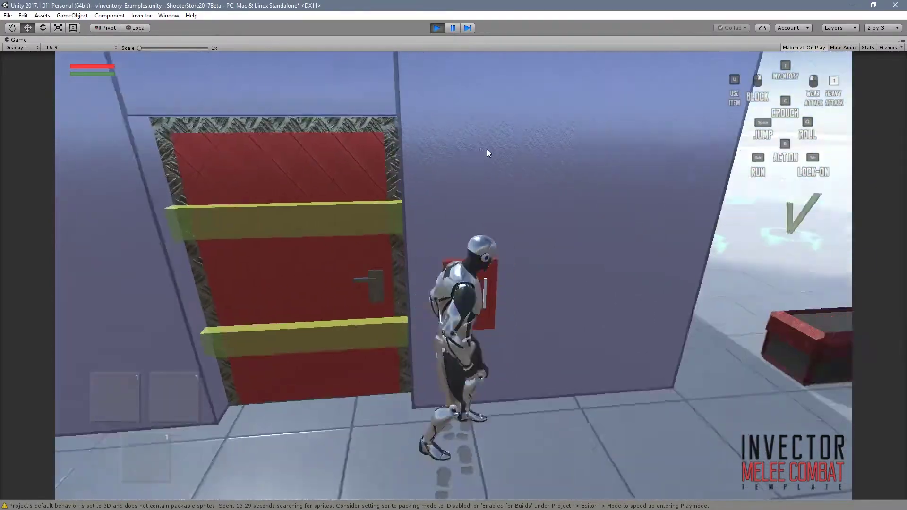
# - Walk the character to the marker beside the chest and to the one before the cube trigger to read their notes
pyautogui.press('d')
pyautogui.press('w')
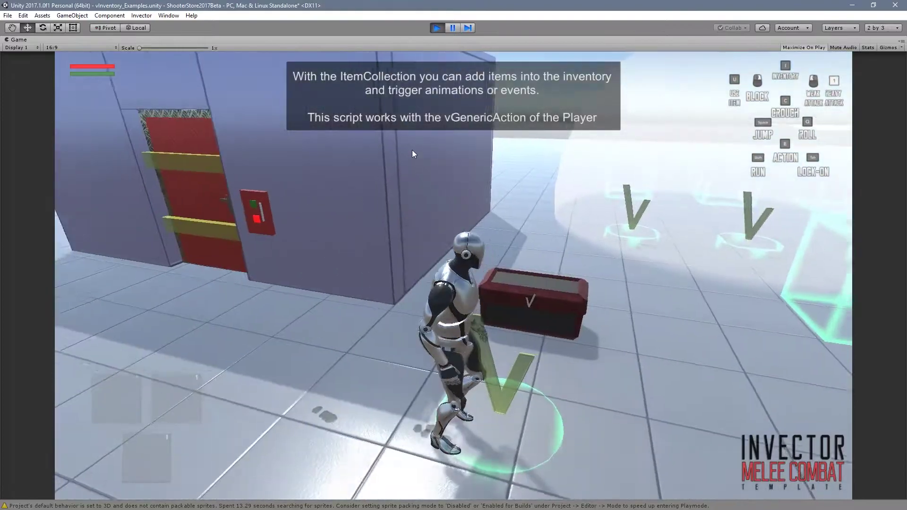
pyautogui.press('d')
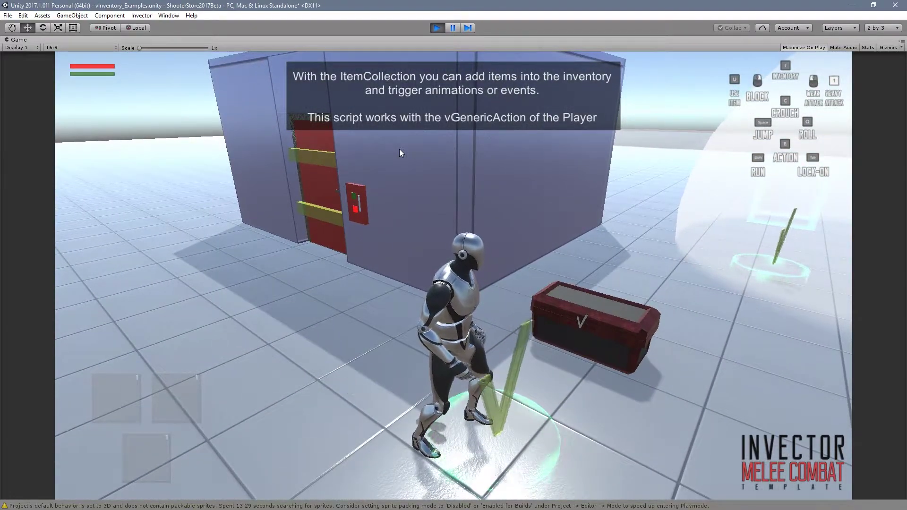
pyautogui.press('d')
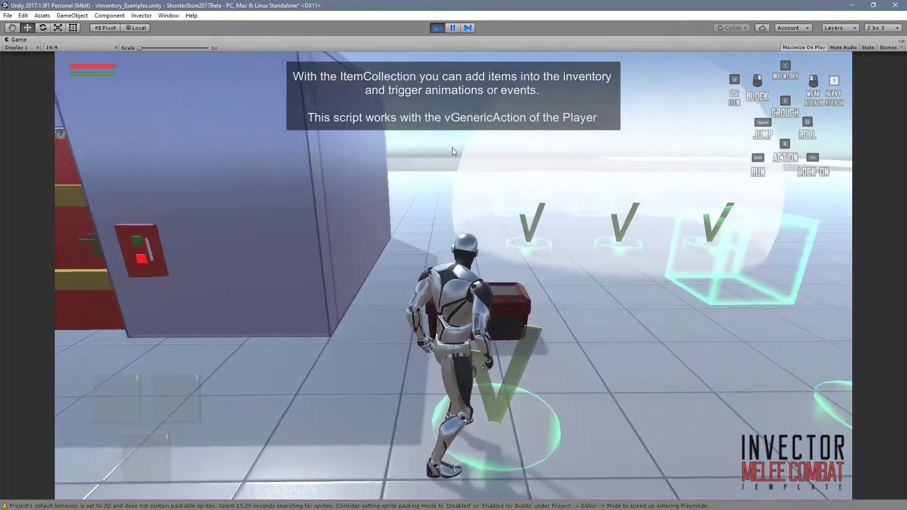
pyautogui.press('w')
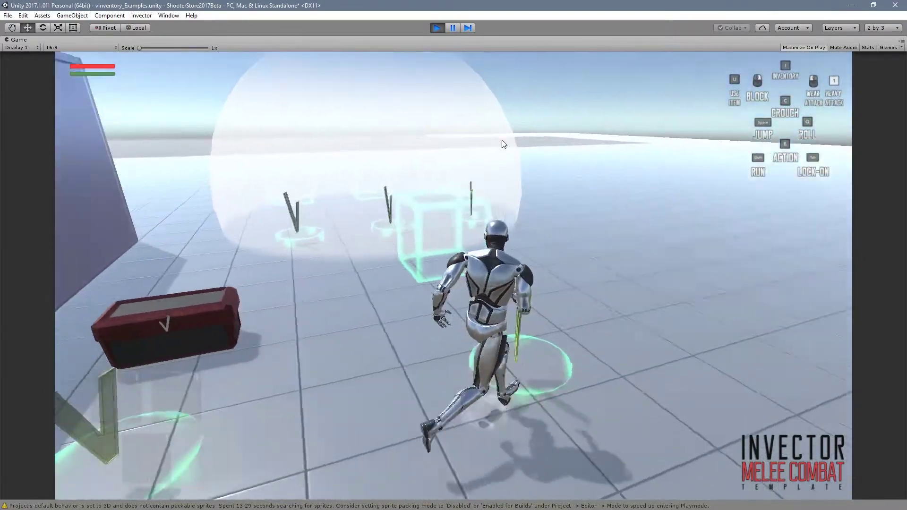
pyautogui.press('a')
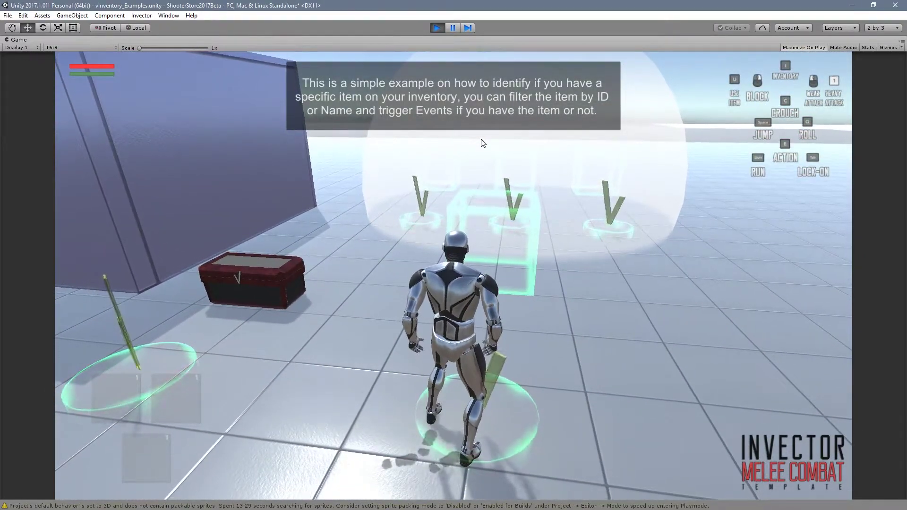
# - Walk the character into the green cube trigger without a sword to test its inventory check
pyautogui.press('w')
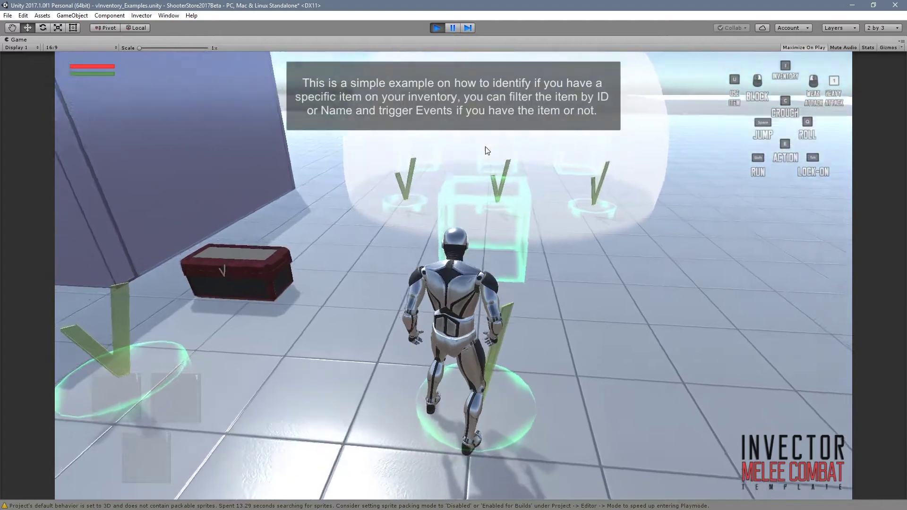
pyautogui.press('w')
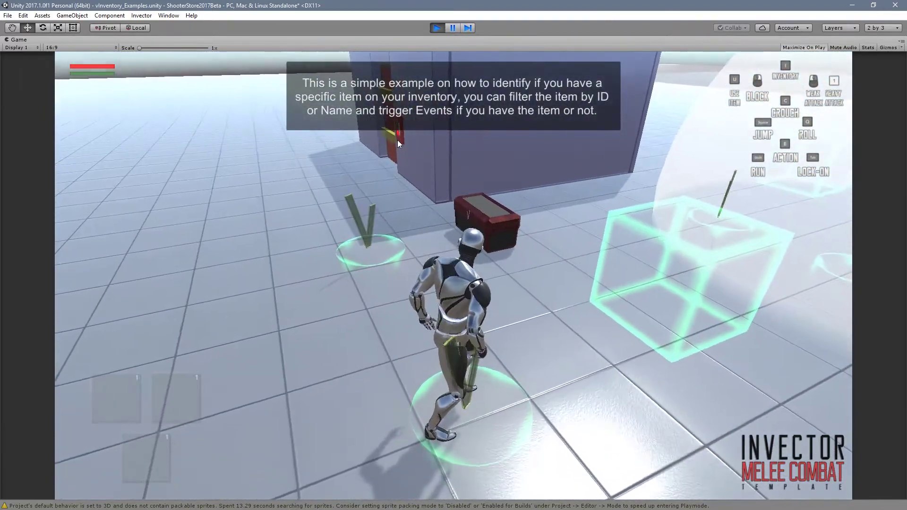
pyautogui.press('w')
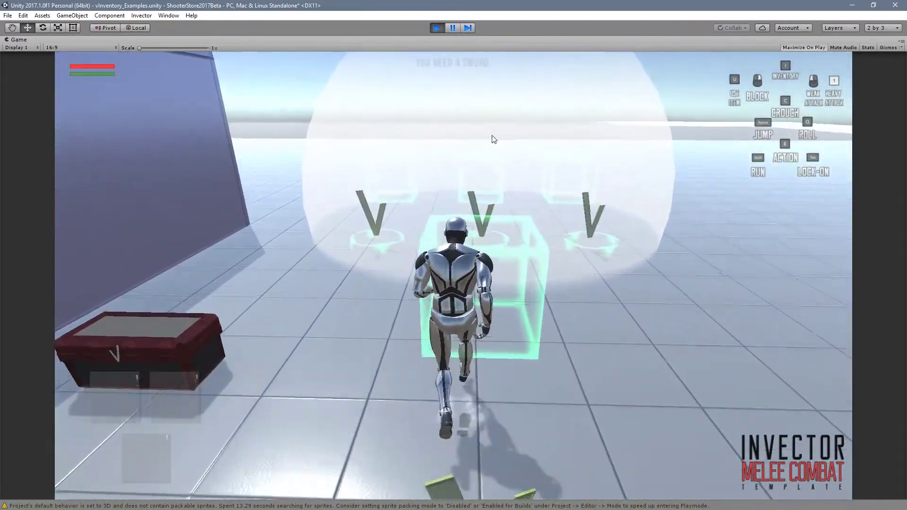
pyautogui.press('s')
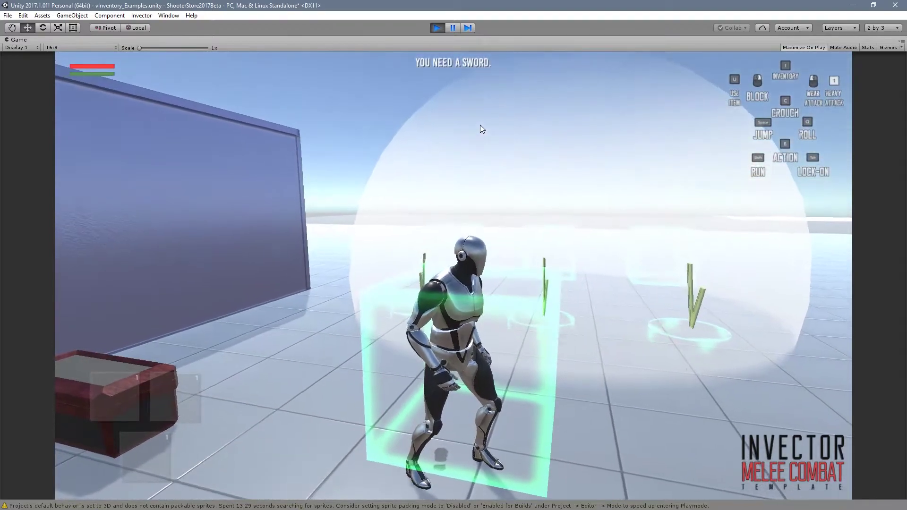
# - Move the character around the cube trigger to view the three markers and cubes in the white dome
pyautogui.press('w')
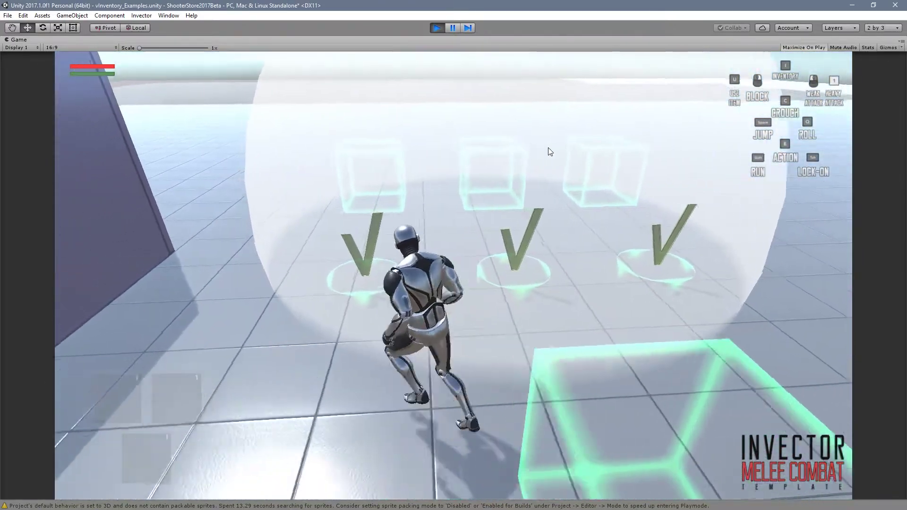
pyautogui.press('w')
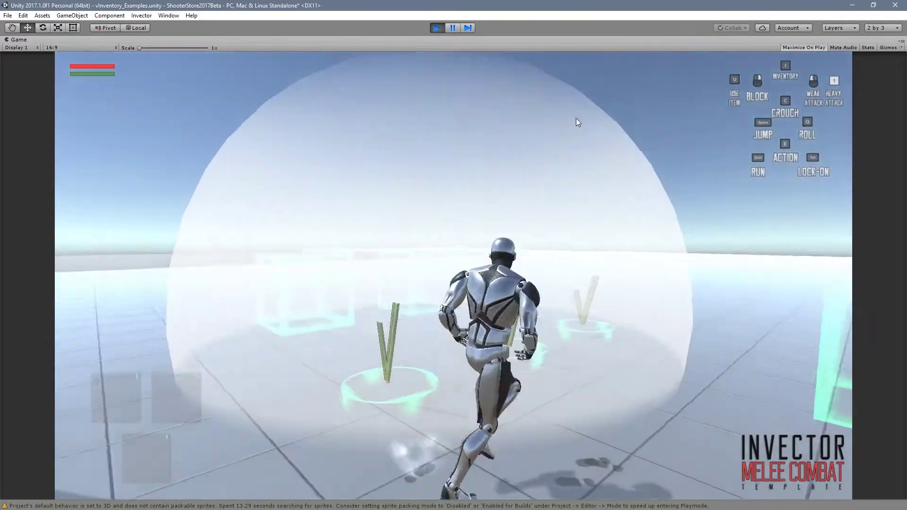
pyautogui.press('d')
pyautogui.press('w')
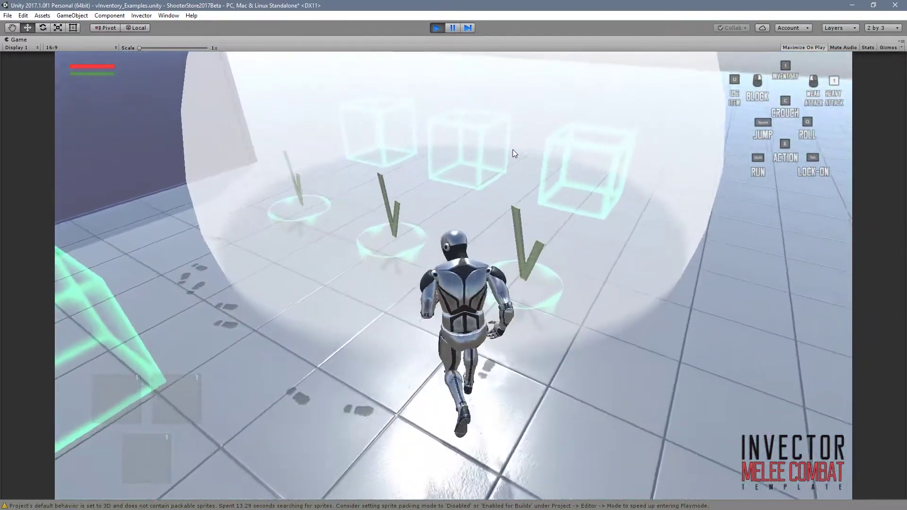
# - Walk the character back to the chest and open it to collect the red keycard
pyautogui.press('w')
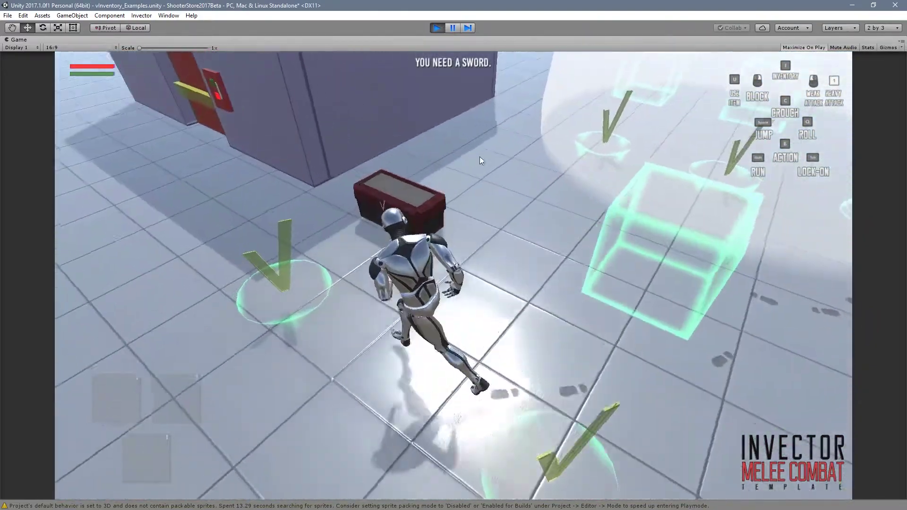
pyautogui.press('e')
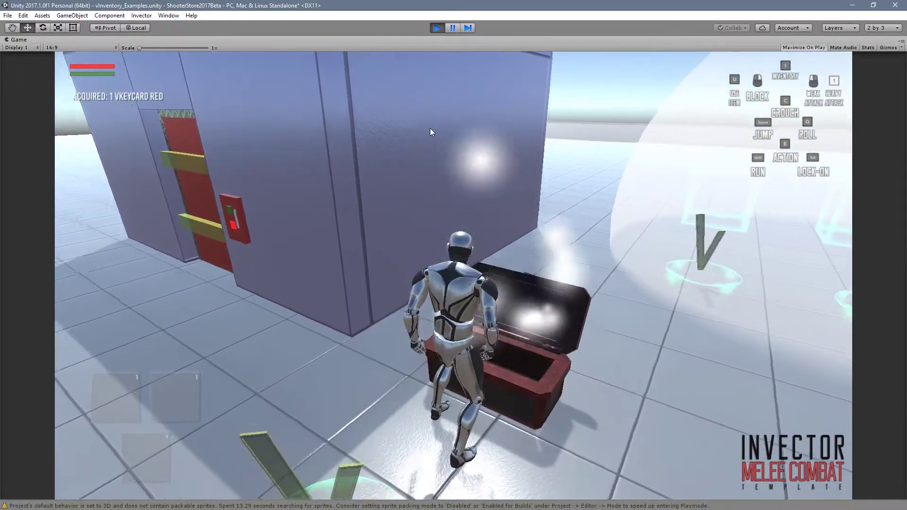
pyautogui.press('w')
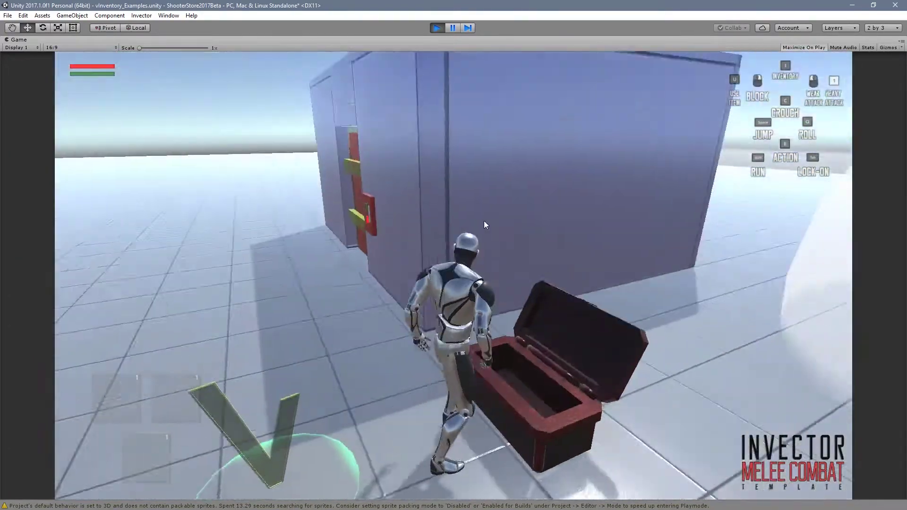
# - Read the description of vKeyCard Red in the inventory's Items window, then close the inventory
pyautogui.press('i')
pyautogui.press('Right')
pyautogui.press('Return')
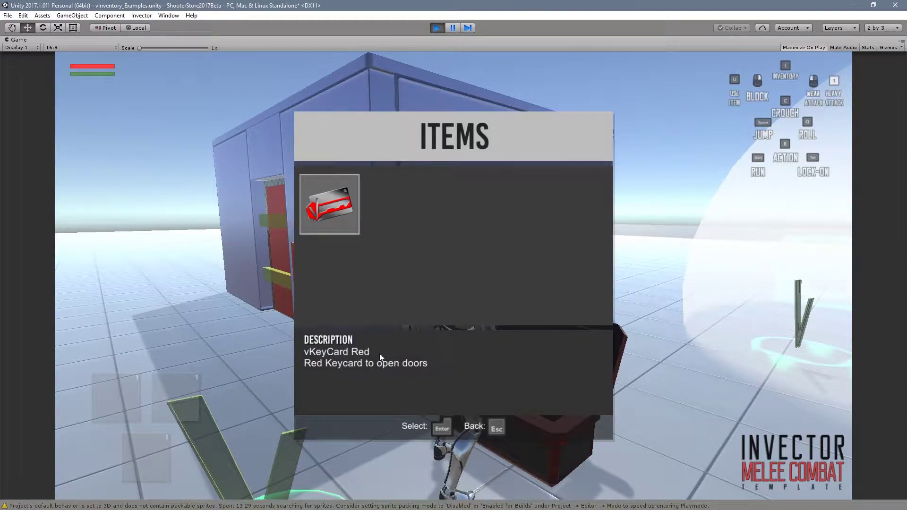
pyautogui.press('Escape')
# - Walk the character to the panel beside the red door and use the red keycard on it
pyautogui.press('w')
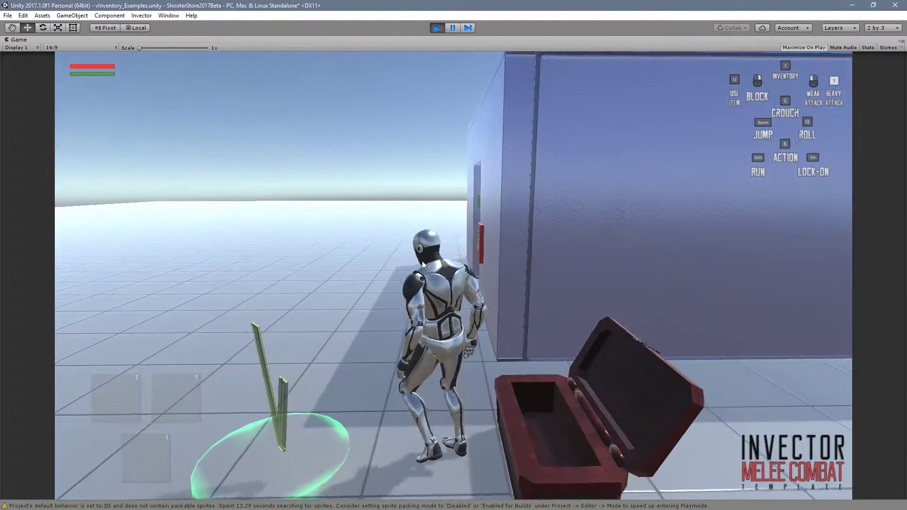
pyautogui.press('w')
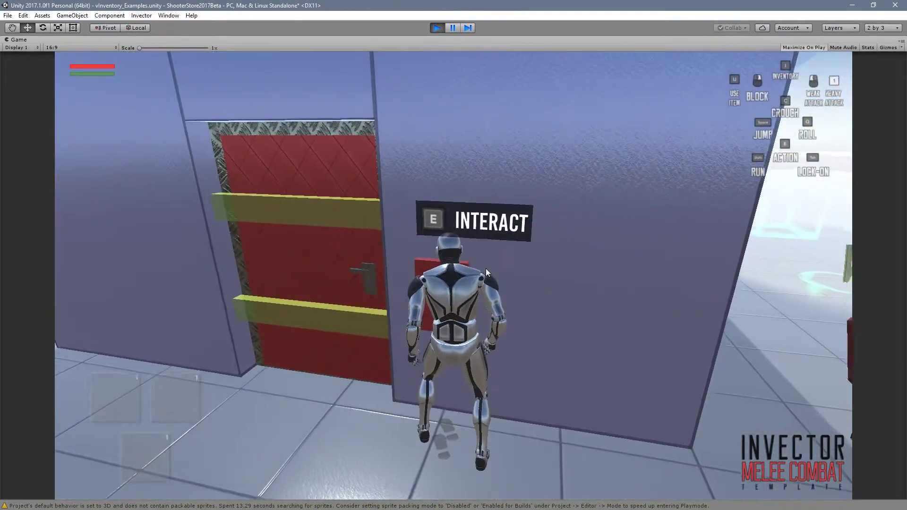
pyautogui.press('e')
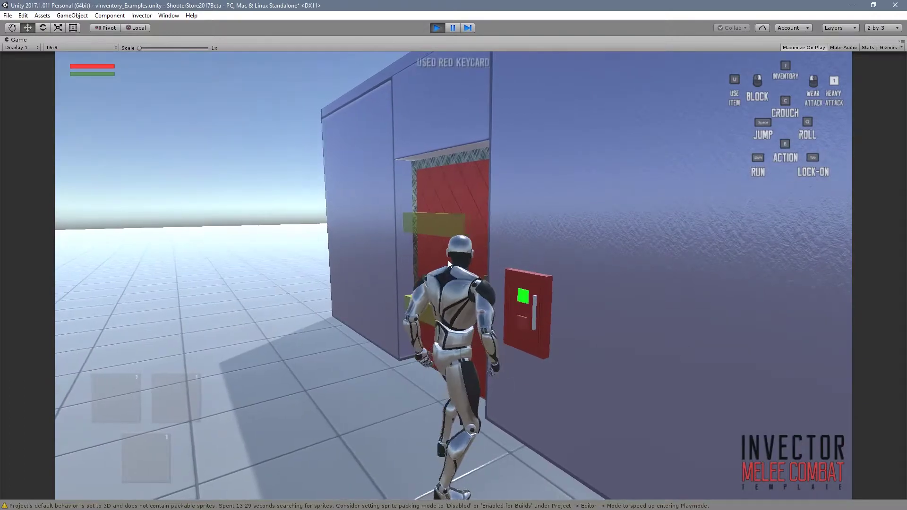
# - Walk the character through the unlocked door to the marker inside the room to read its note
pyautogui.press('a')
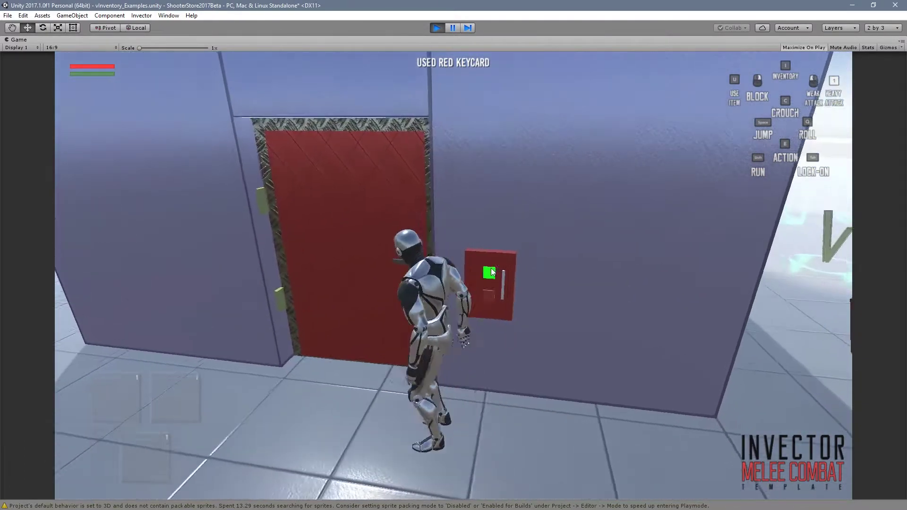
pyautogui.press('w')
pyautogui.press('w')
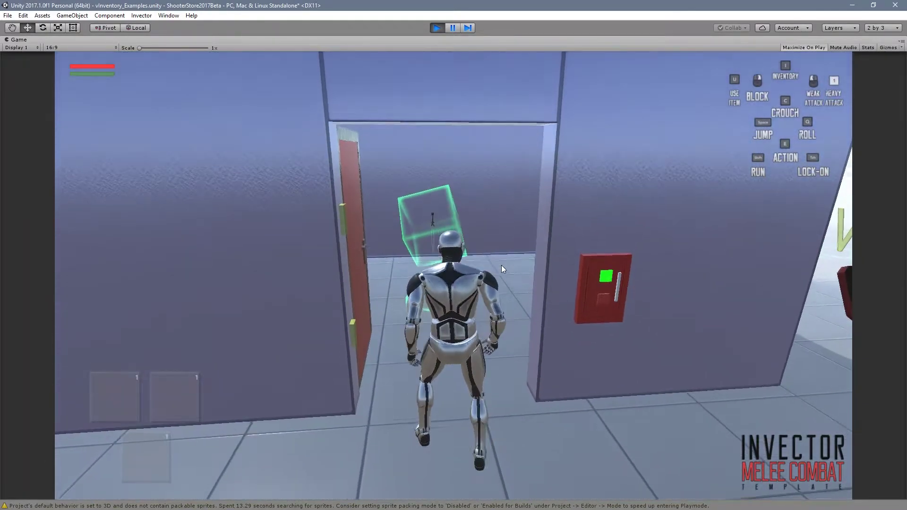
pyautogui.press('w')
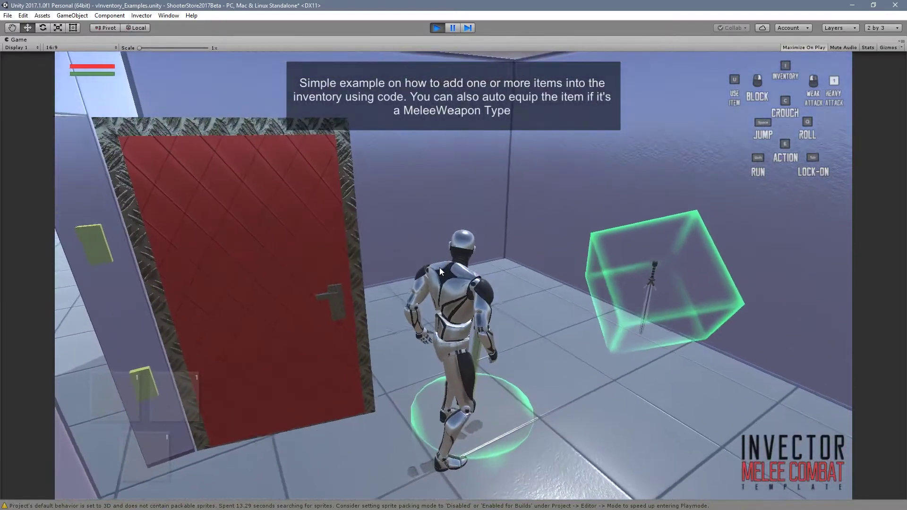
# - Collect the sword from the floating cube and move the character around the room to view it equipped
pyautogui.press('w')
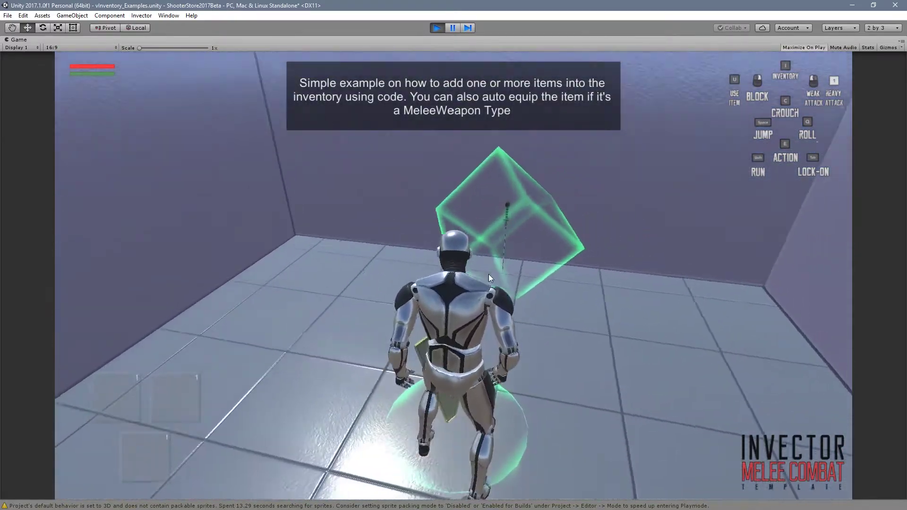
pyautogui.press('w')
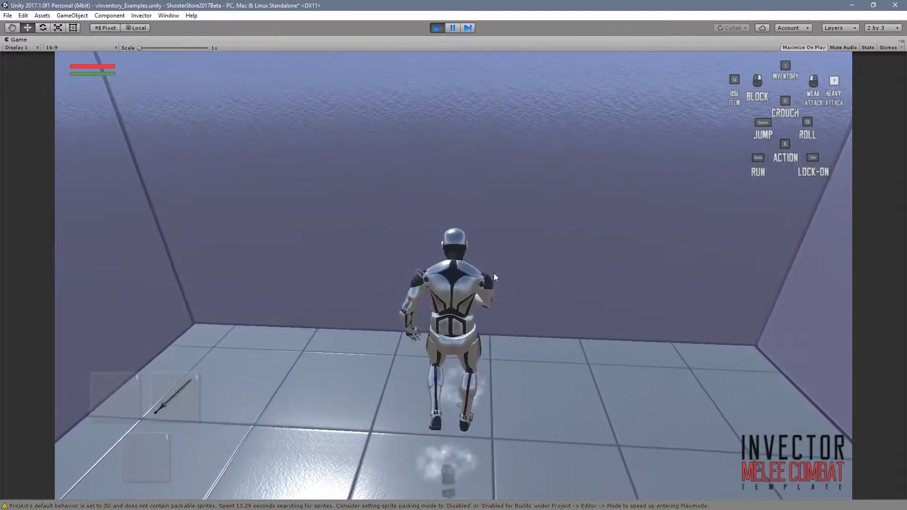
pyautogui.press('s')
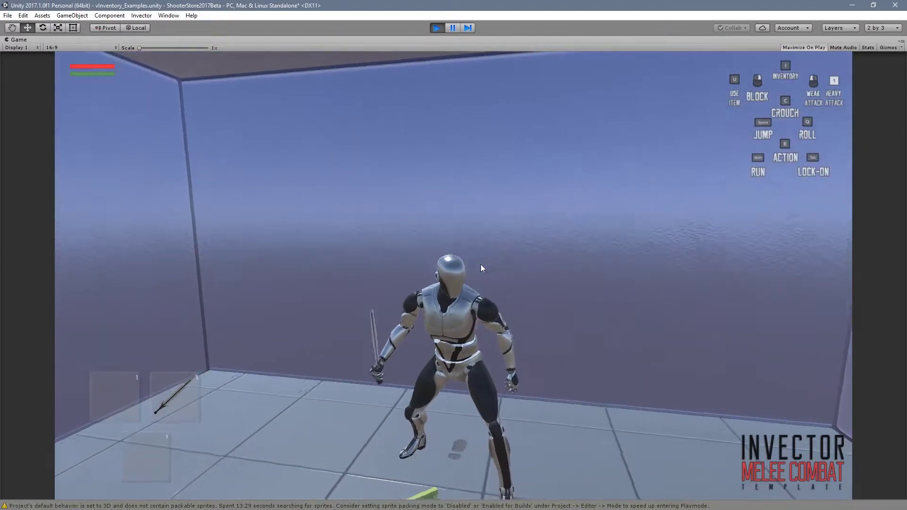
pyautogui.press('s')
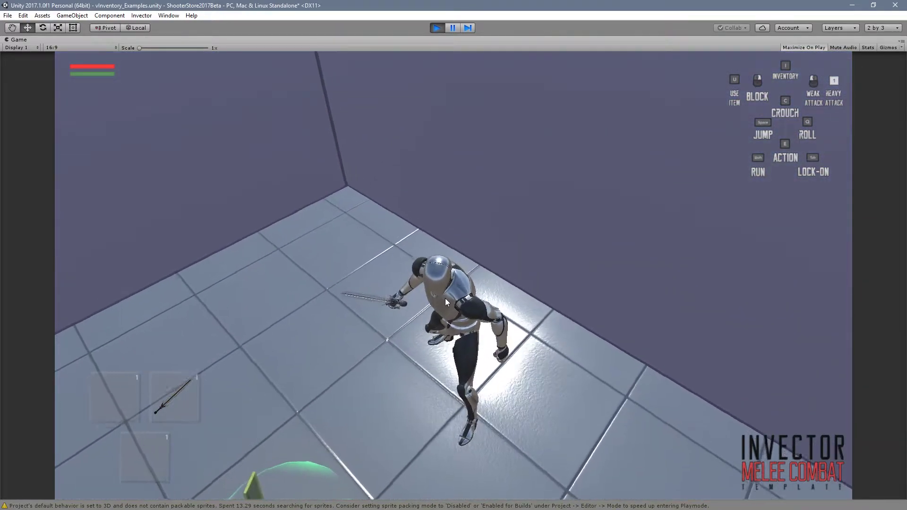
pyautogui.press('w')
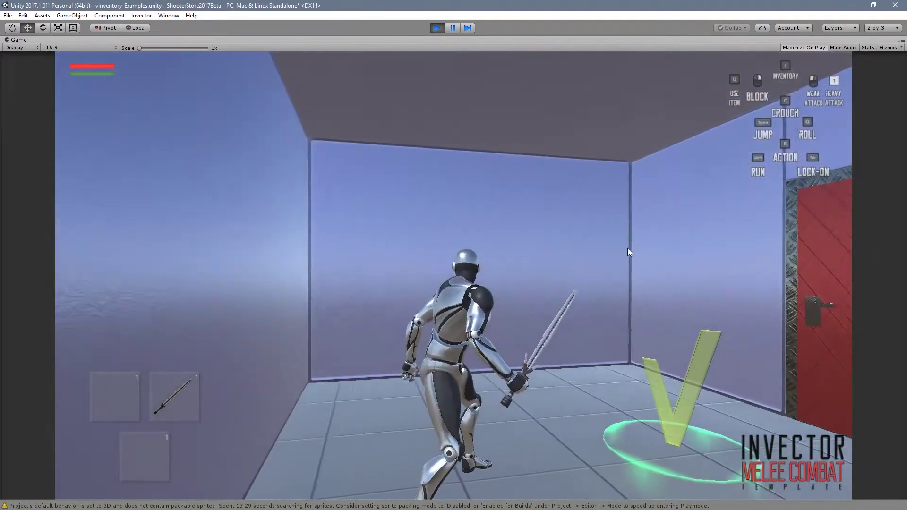
pyautogui.press('w')
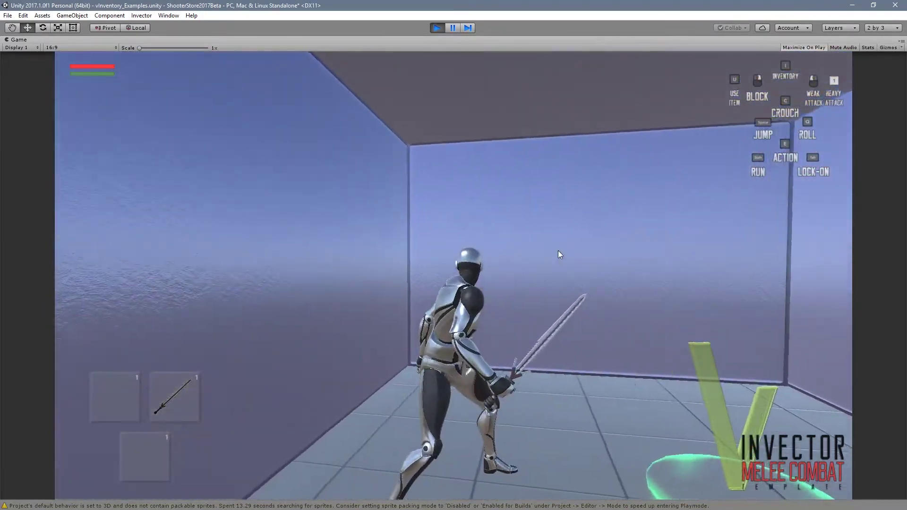
pyautogui.press('w')
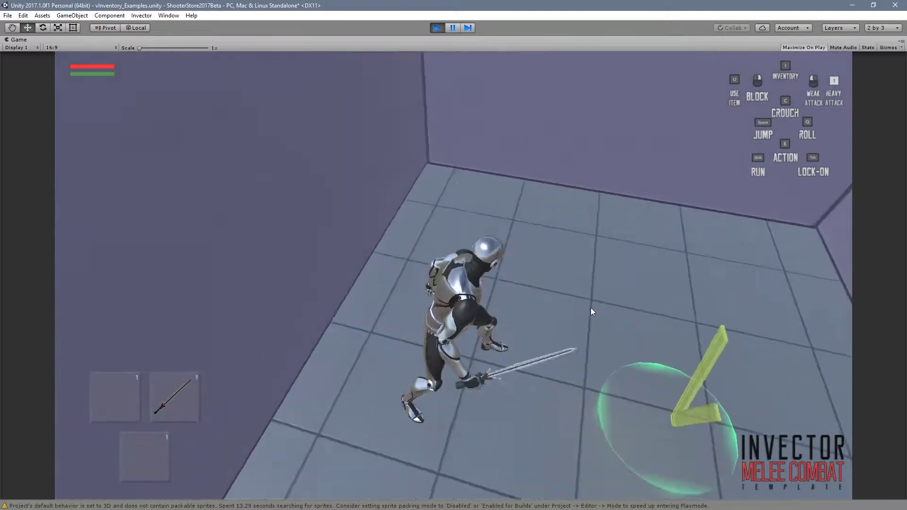
# - Leave the room and walk past the chest into the cube trigger to test its check with the sword
pyautogui.press('w')
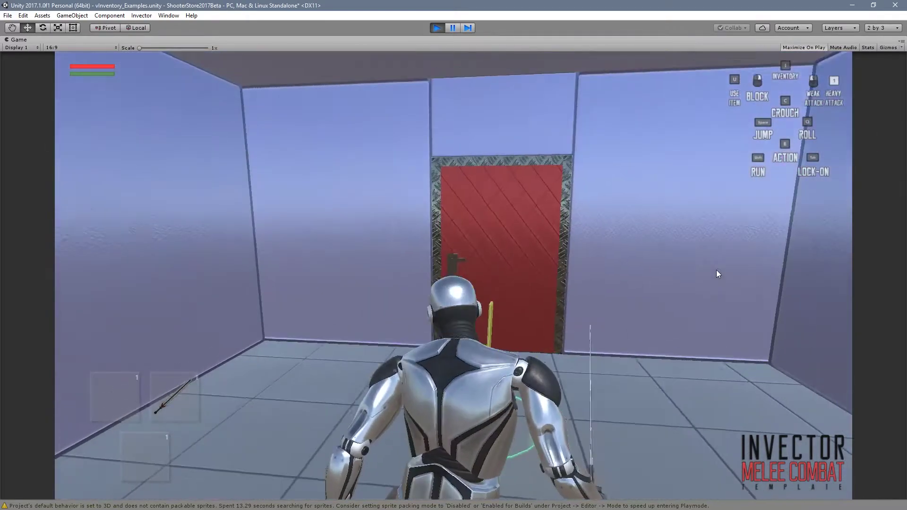
pyautogui.press('w')
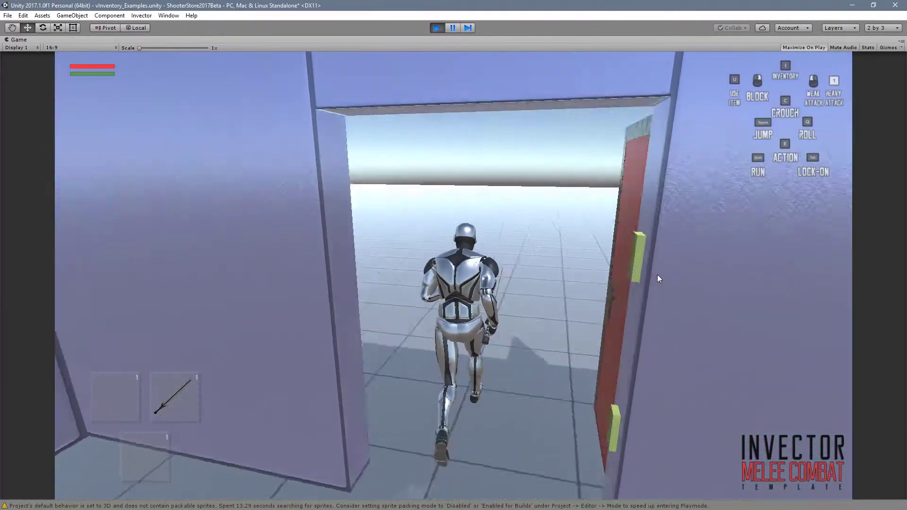
pyautogui.press('w')
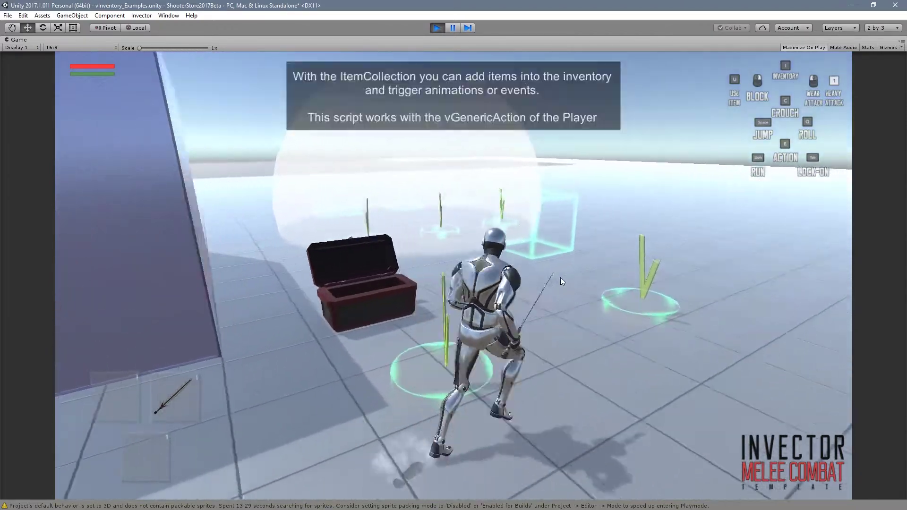
pyautogui.press('w')
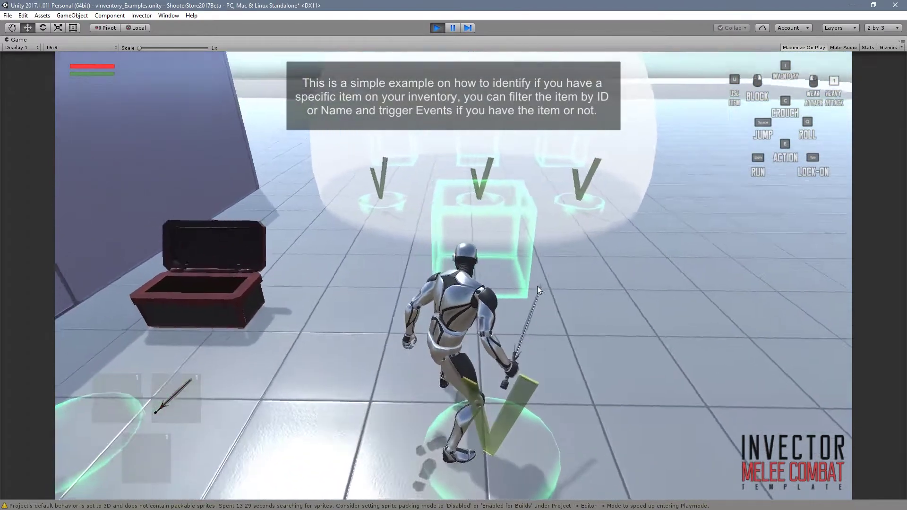
pyautogui.press('w')
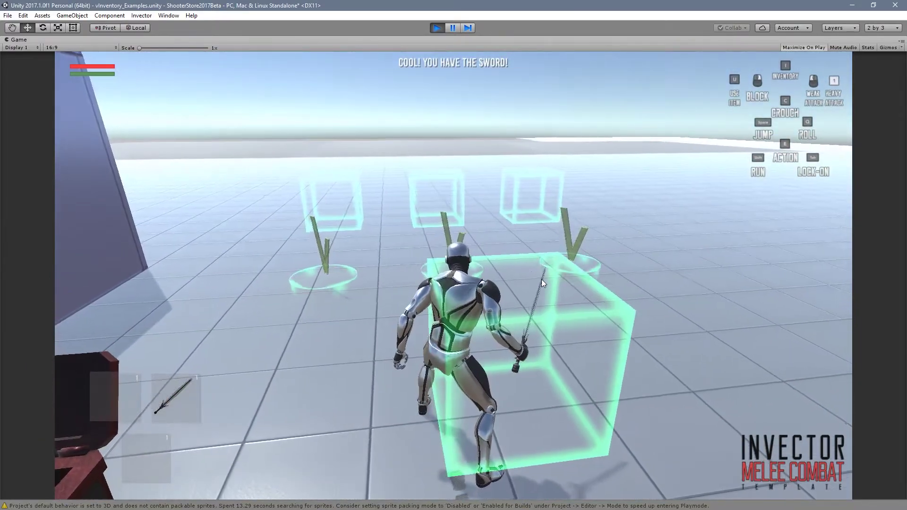
# - Walk the character over the first DROP marker and into the cube behind it to drop the equipped sword
pyautogui.press('w')
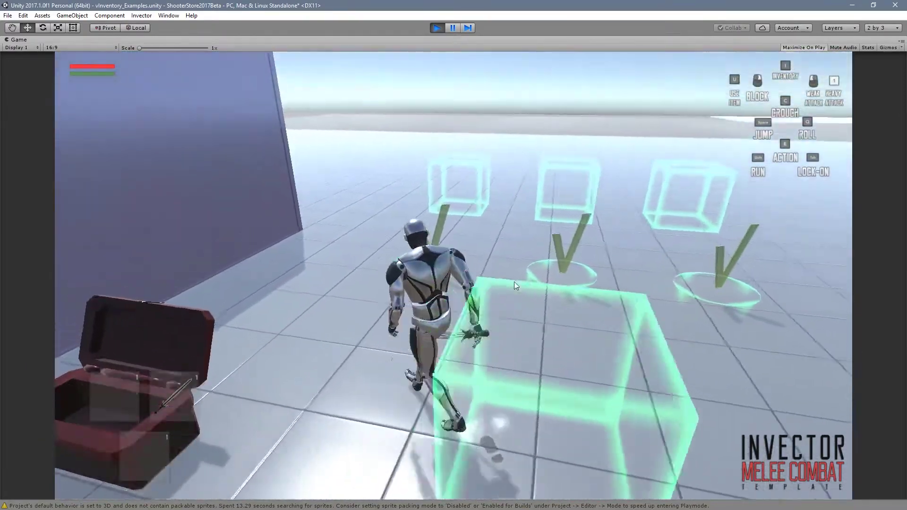
pyautogui.press('w')
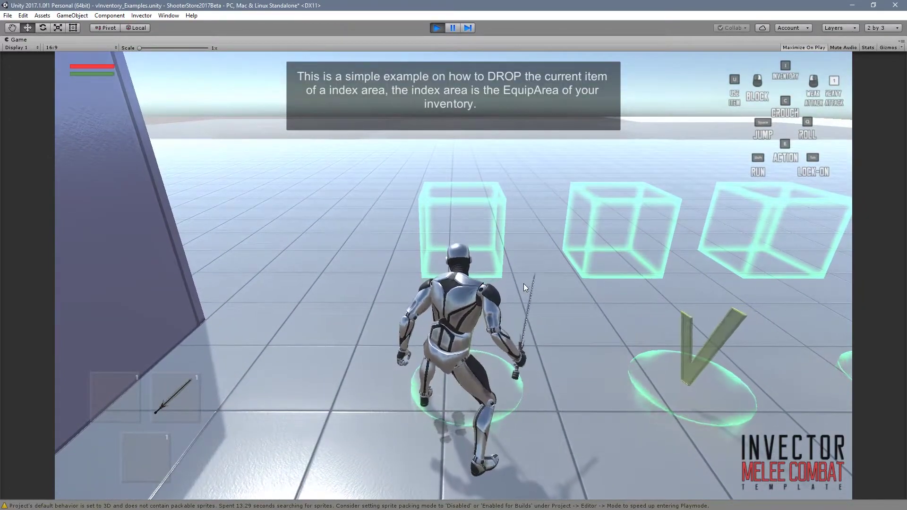
pyautogui.press('w')
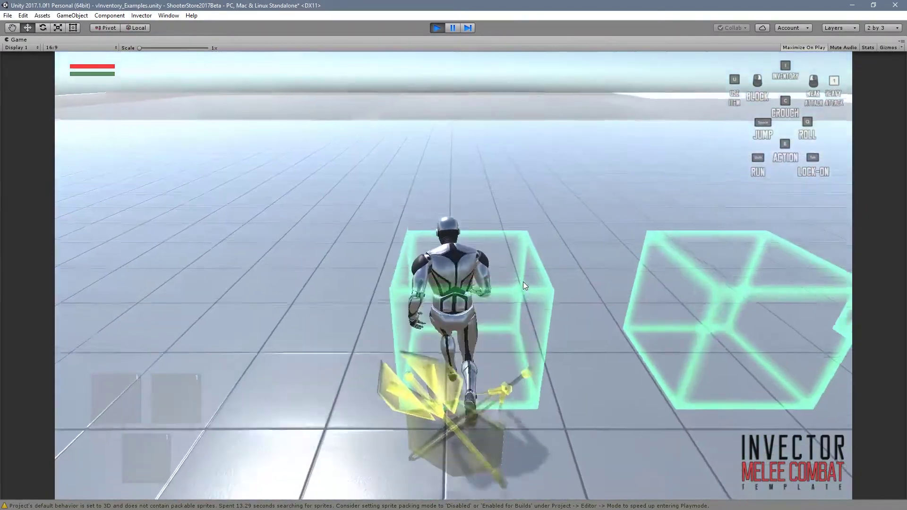
# - Circle the character back around the first drop cube and pick up the dropped sword
pyautogui.press('w')
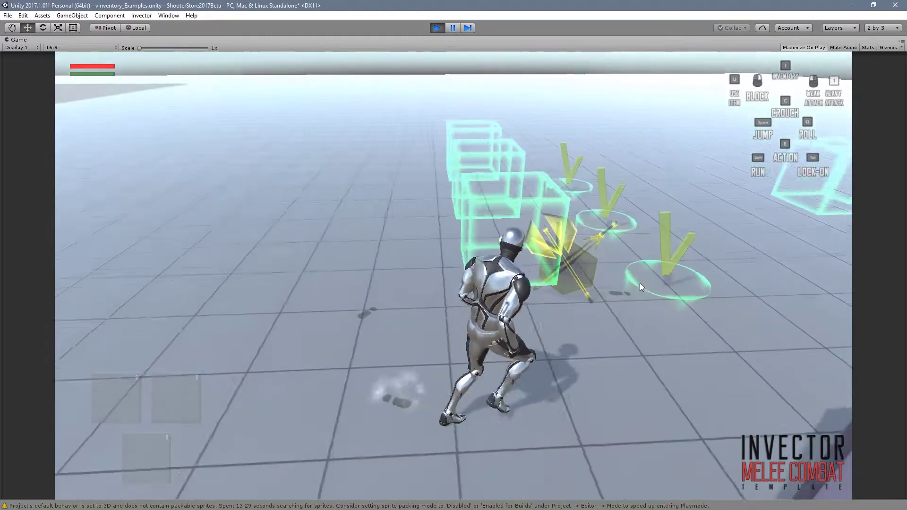
pyautogui.press('w')
pyautogui.press('e')
pyautogui.press('d')
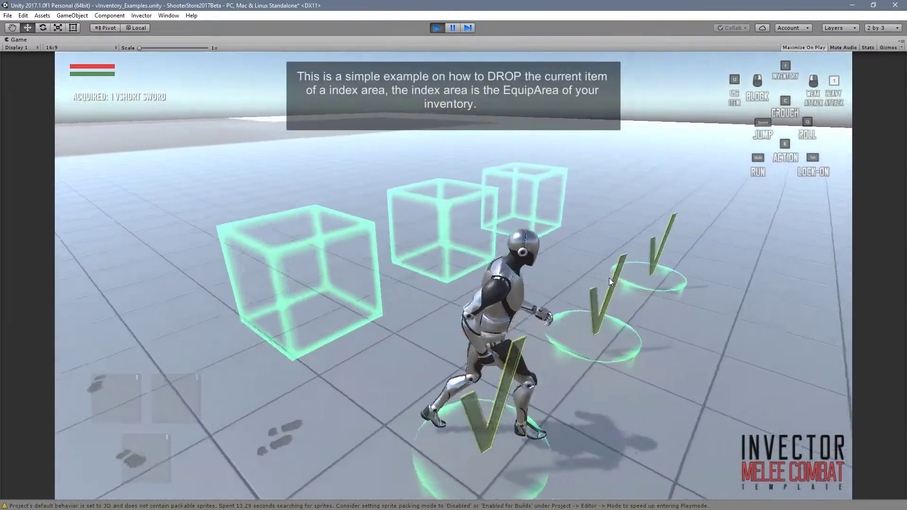
# - Equip the short sword in the first weapon slot of the inventory and return to the game
pyautogui.press('w')
pyautogui.press('i')
pyautogui.press('Return')
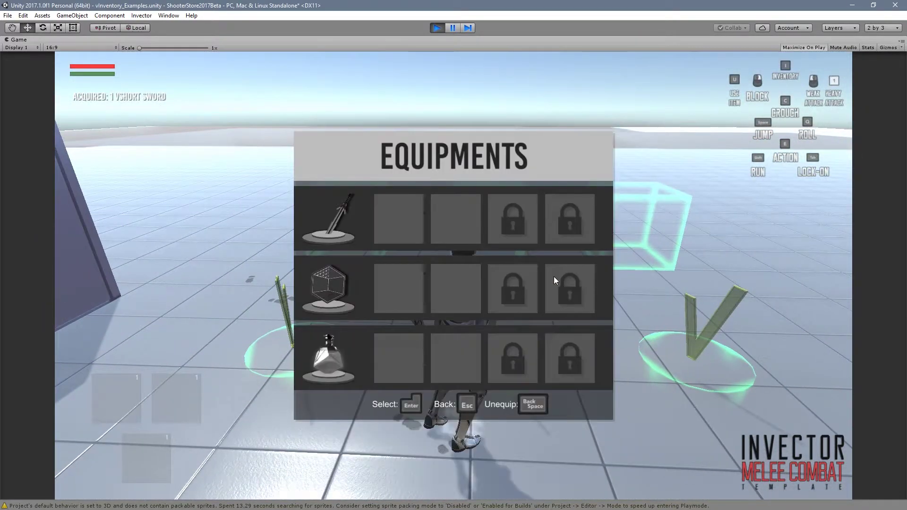
pyautogui.click(394, 220)
pyautogui.press('Return')
pyautogui.press('Escape')
pyautogui.press('Escape')
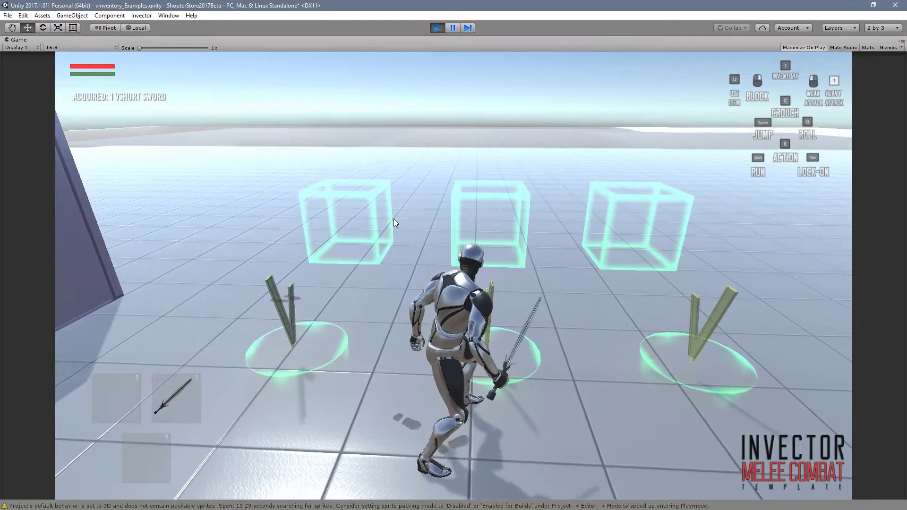
# - Walk the character over the UNEQUIP marker into the middle cube to unequip the sword, and view the character from several angles
pyautogui.press('w')
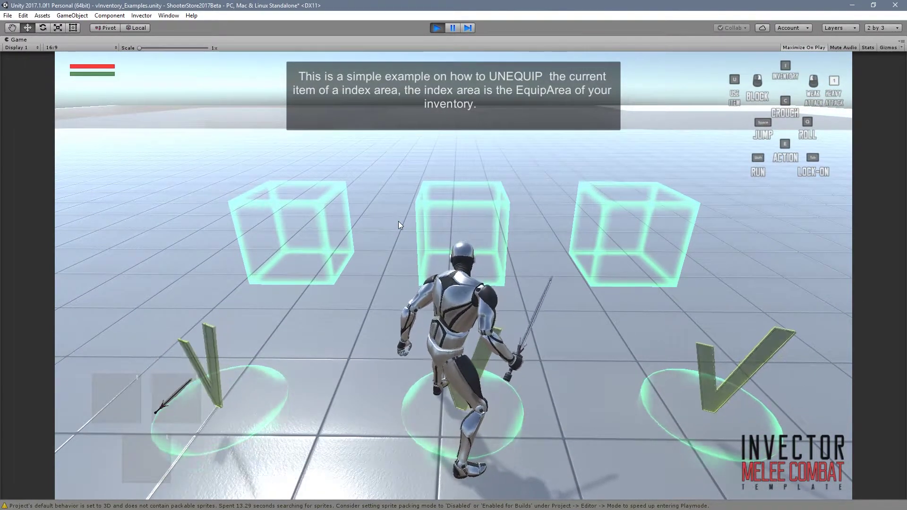
pyautogui.press('w')
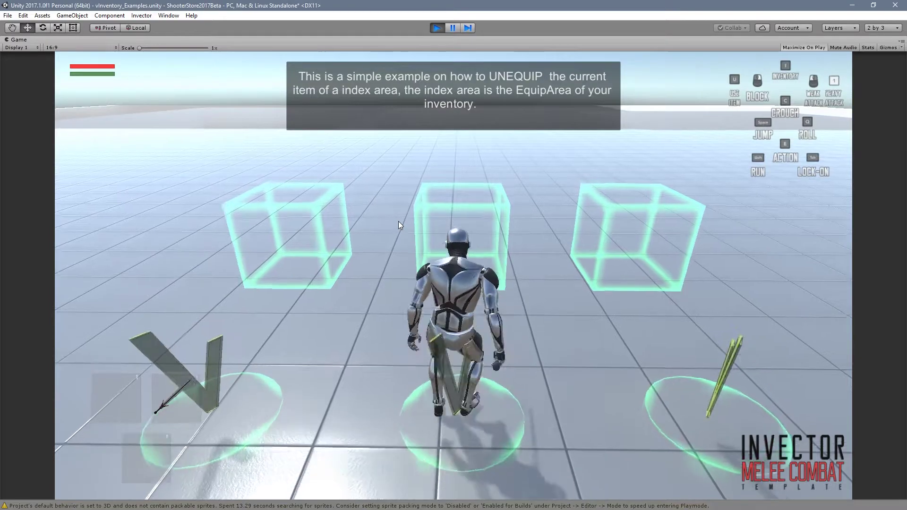
pyautogui.press('w')
pyautogui.press('s')
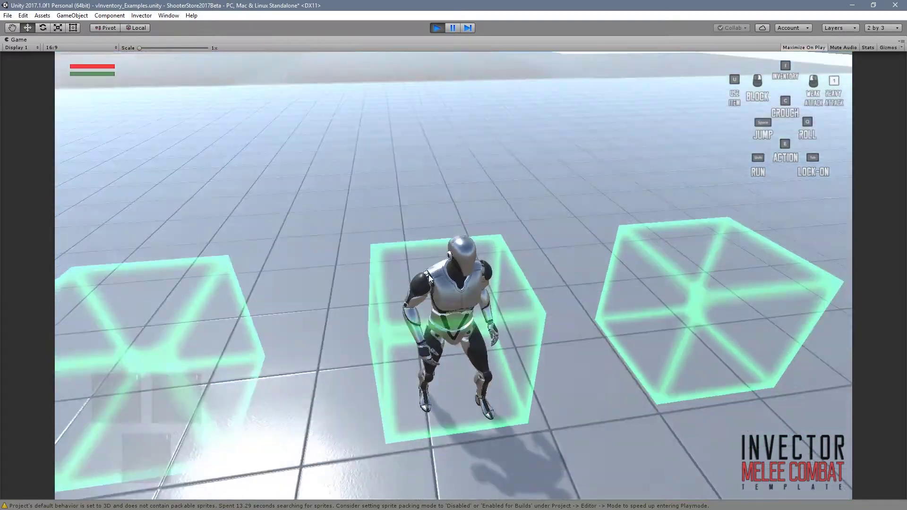
pyautogui.moveTo(451, 288)
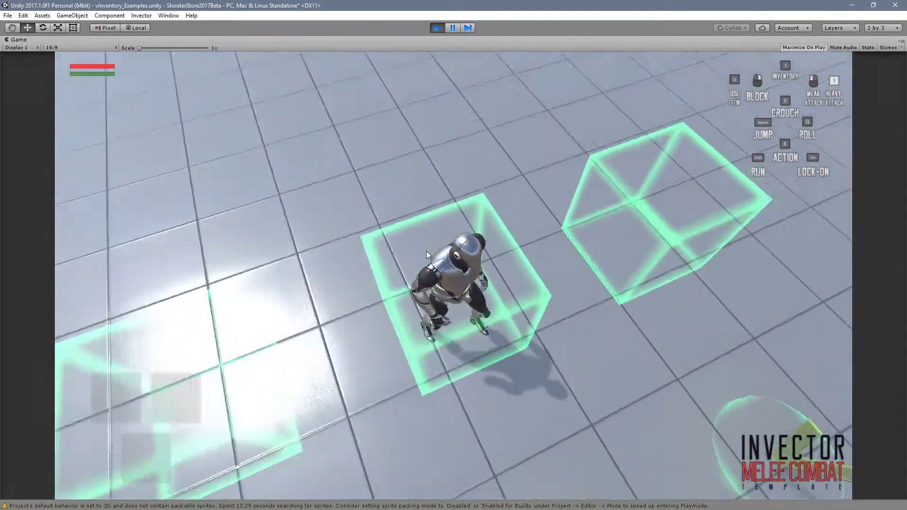
pyautogui.moveTo(415, 240)
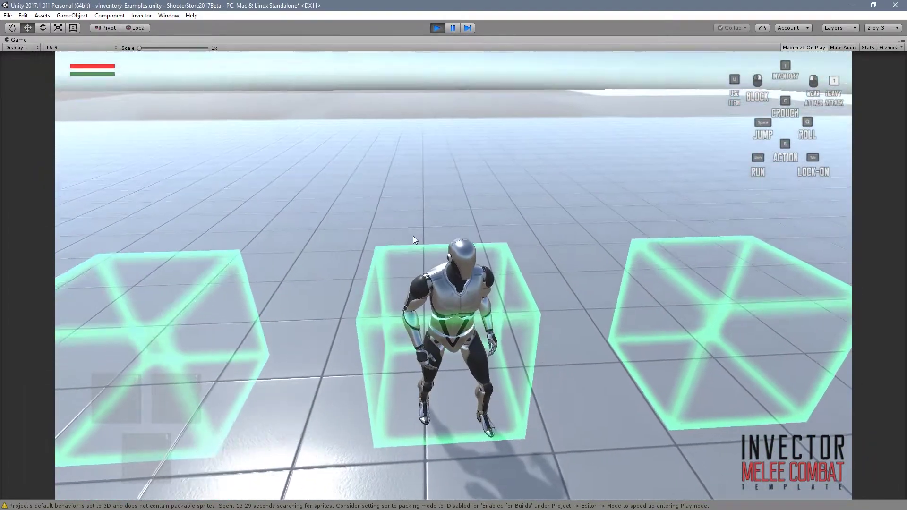
pyautogui.moveTo(407, 286)
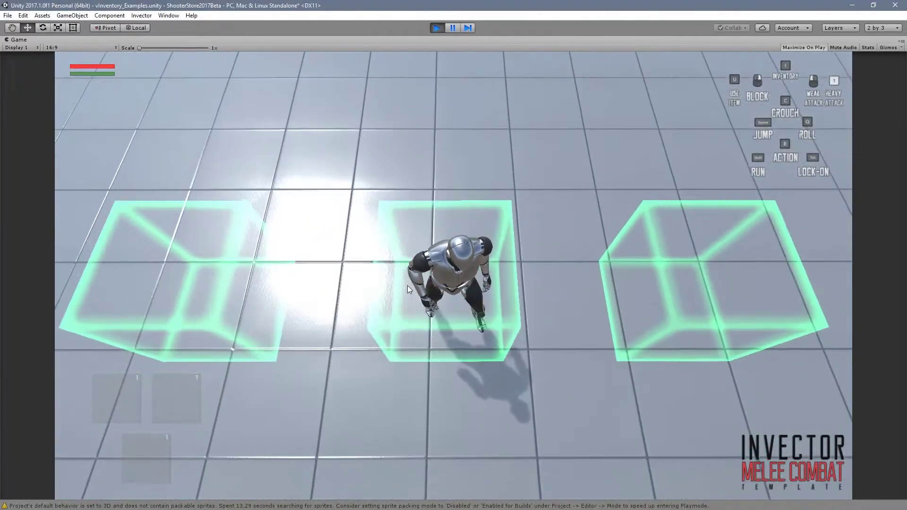
pyautogui.press('c')
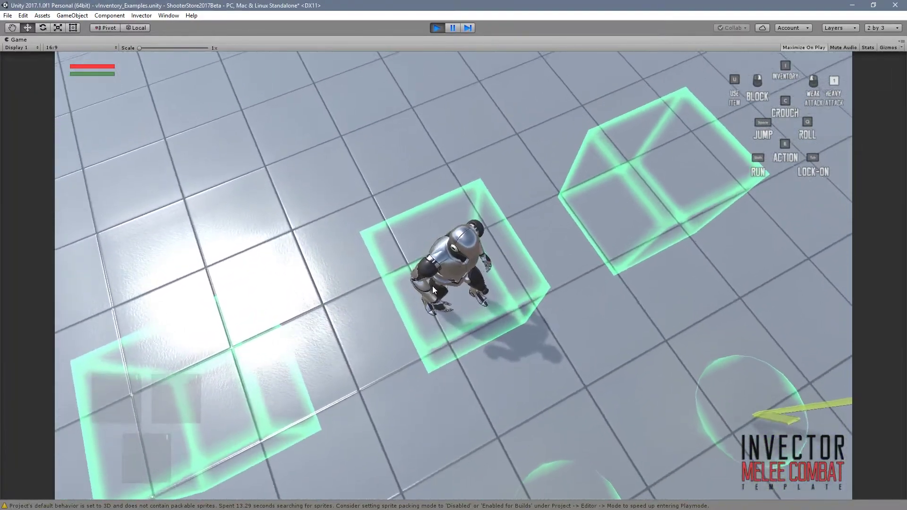
# - Move the character to the DESTROY marker and equip the sword again in the first weapon slot
pyautogui.press('s')
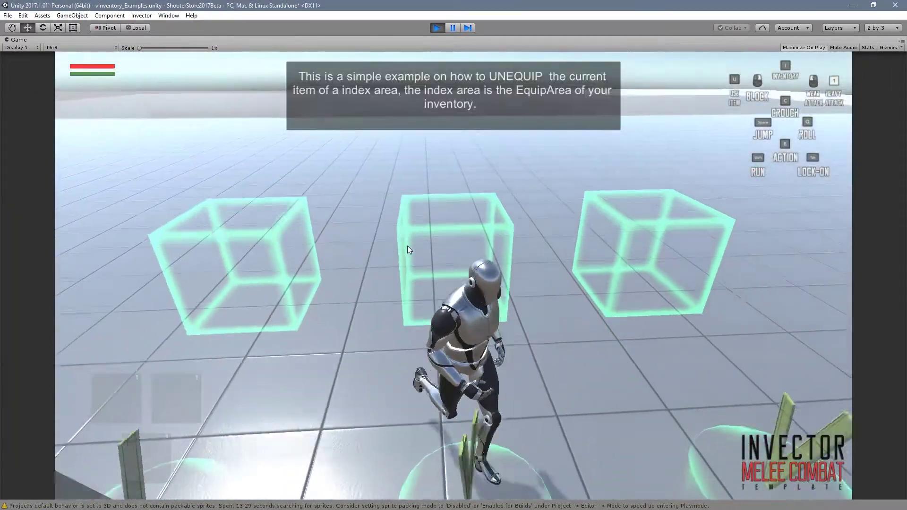
pyautogui.press('d')
pyautogui.press('w')
pyautogui.press('i')
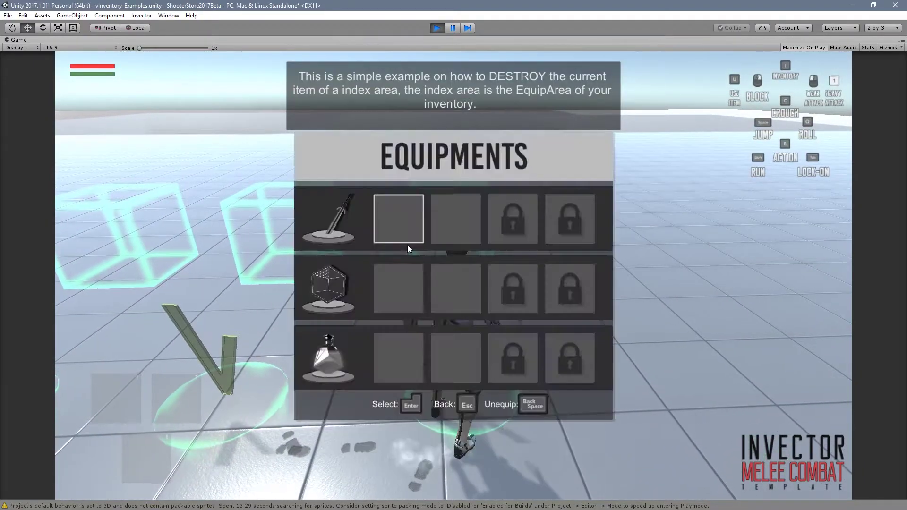
pyautogui.press('Return')
pyautogui.press('Return')
pyautogui.press('Escape')
# - Walk the character into the cube behind the DESTROY marker and back out to destroy the equipped sword
pyautogui.press('s')
pyautogui.press('w')
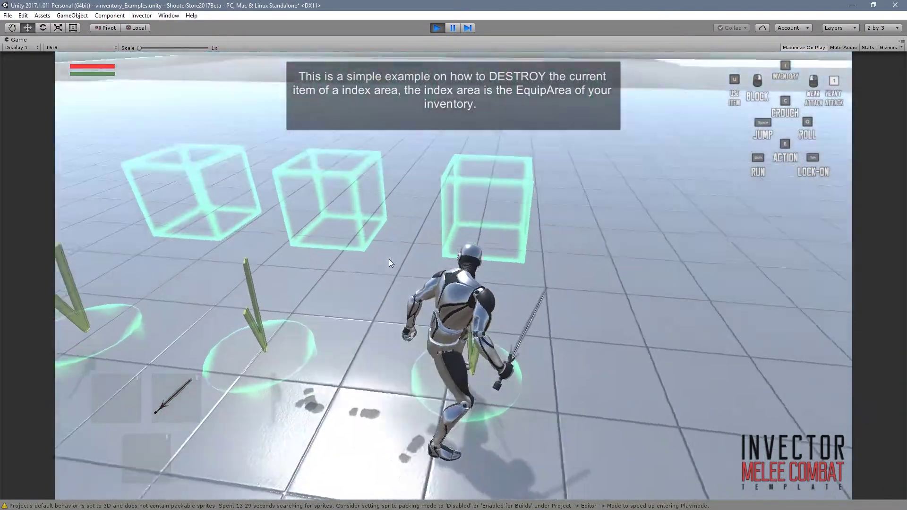
pyautogui.press('s')
pyautogui.press('d')
# - Check the inventory's item list for the sword and exit Play mode
pyautogui.press('i')
pyautogui.press('d')
pyautogui.press('Return')
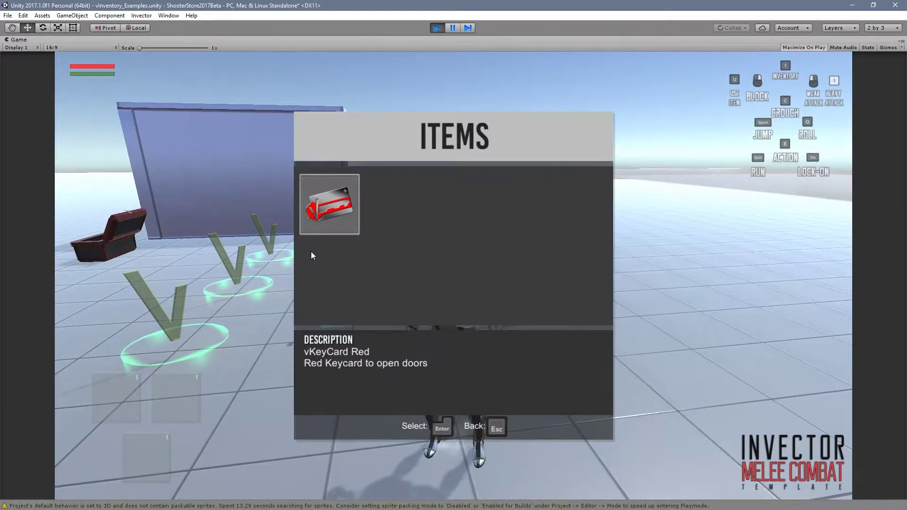
pyautogui.press('Escape')
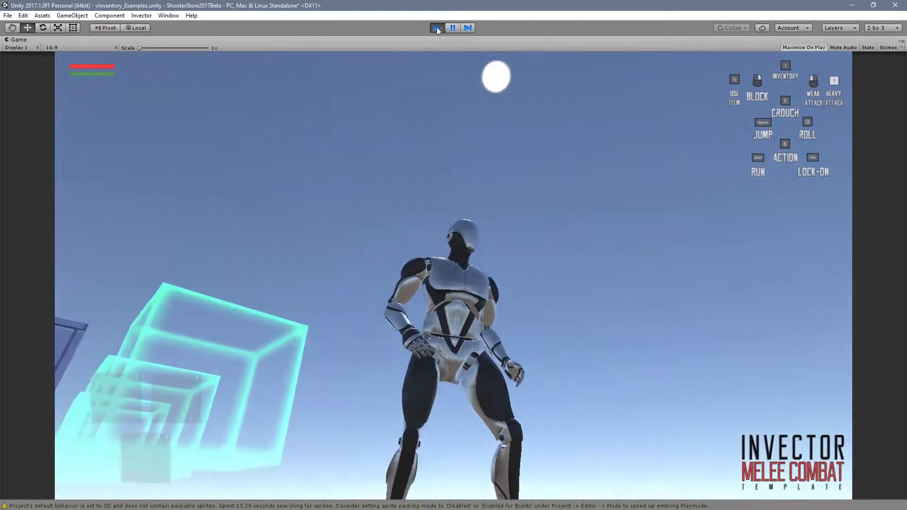
pyautogui.click(437, 28)
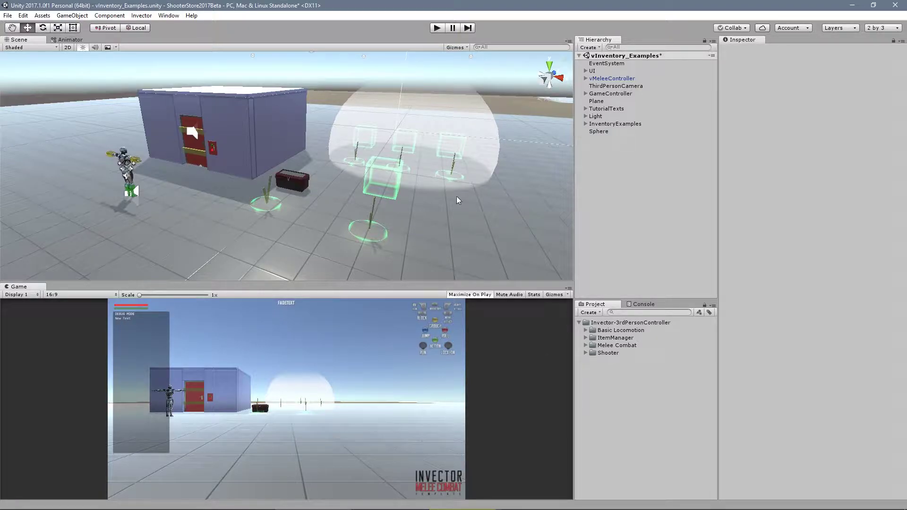
# - Browse the ItemManager Prefabs folder for the ItemCollectionDisplay prefab and collapse the ItemManager folder again
pyautogui.click(585, 339)
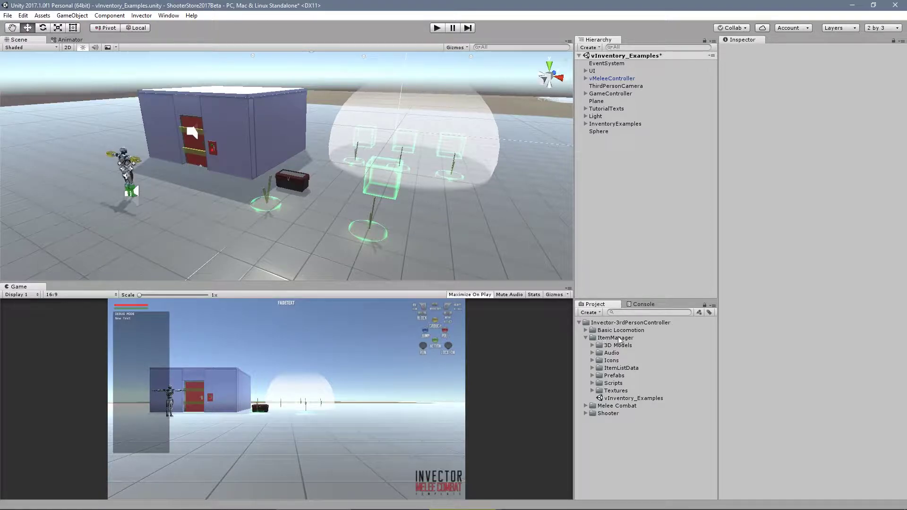
pyautogui.click(592, 376)
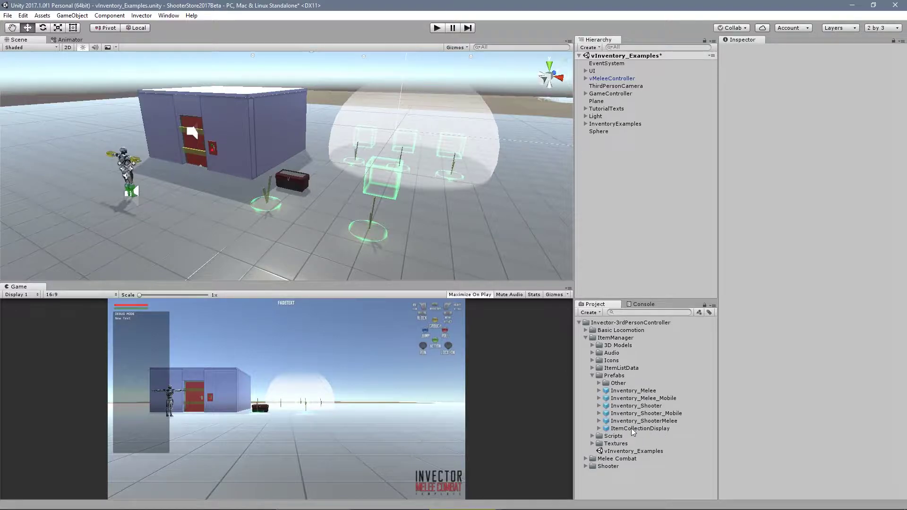
pyautogui.moveTo(633, 431); pyautogui.dragTo(736, 367)
pyautogui.click(589, 339)
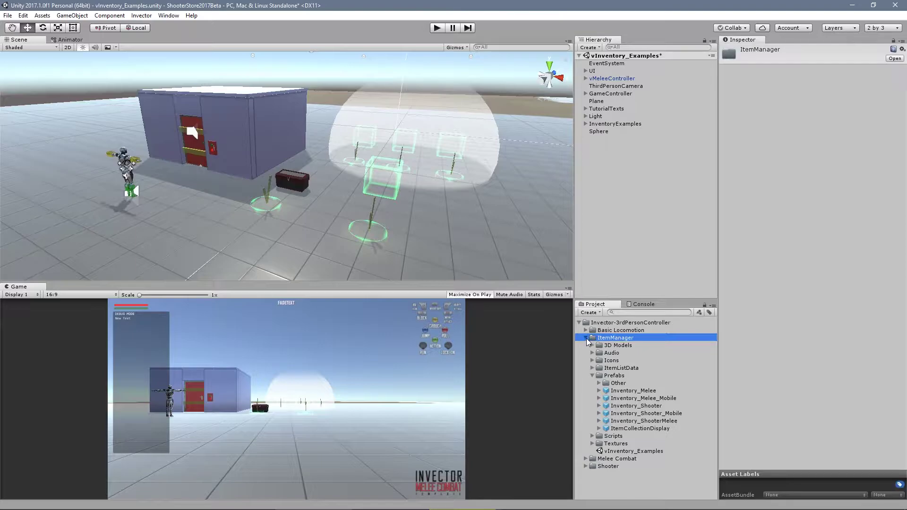
pyautogui.click(586, 338)
pyautogui.click(611, 269)
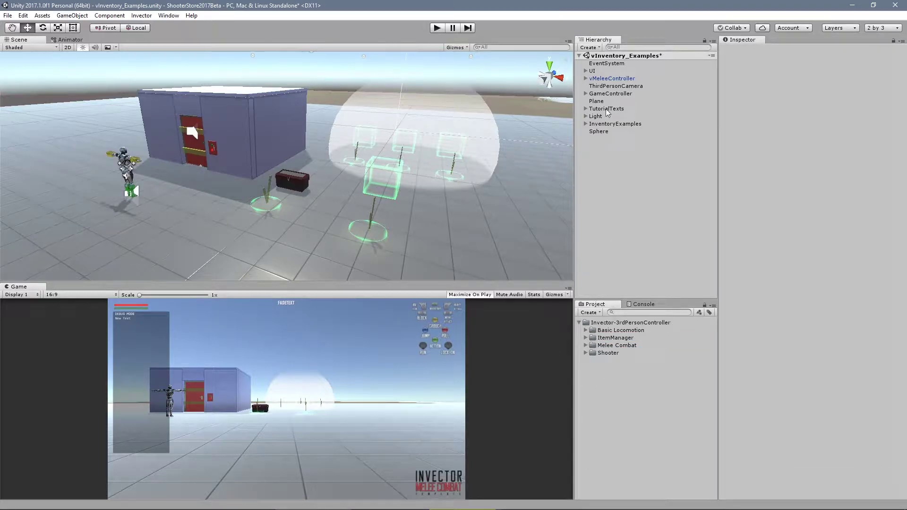
# - Open the Third Person Controller properties of vMeleeController and examine the Use Root Motion and Movement Speed settings
pyautogui.click(617, 79)
pyautogui.scroll(-5, 897, 178)
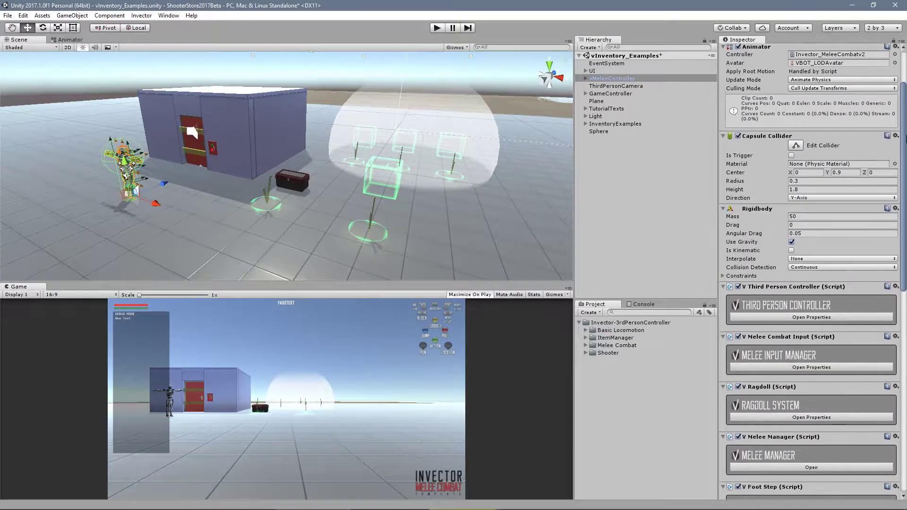
pyautogui.click(794, 238)
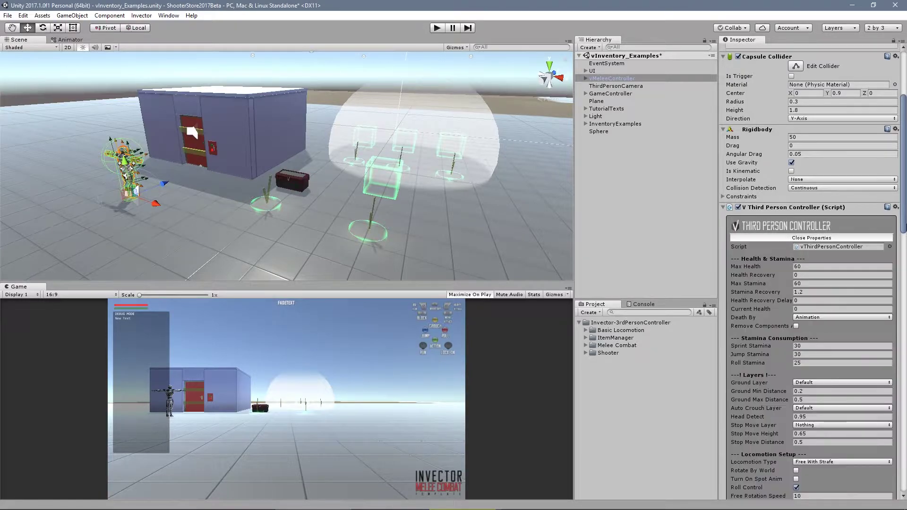
pyautogui.moveTo(905, 215); pyautogui.dragTo(900, 305)
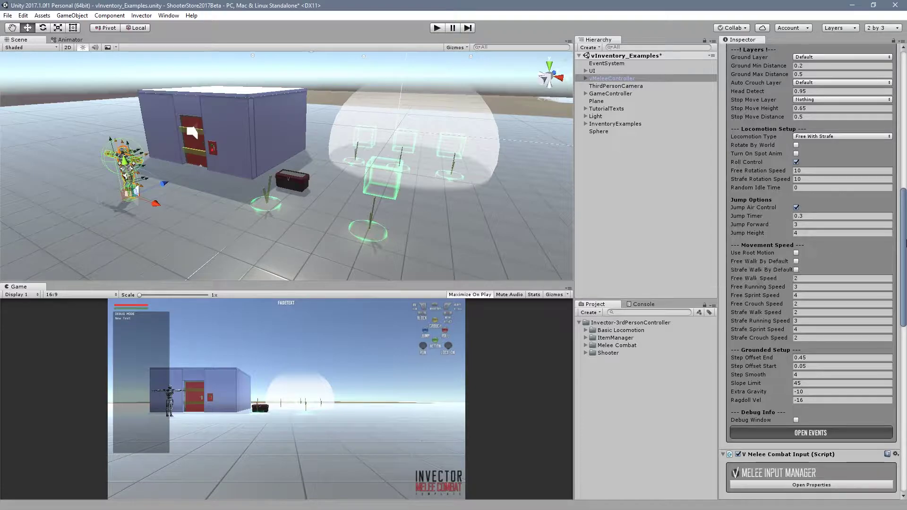
pyautogui.moveTo(903, 246); pyautogui.dragTo(904, 248)
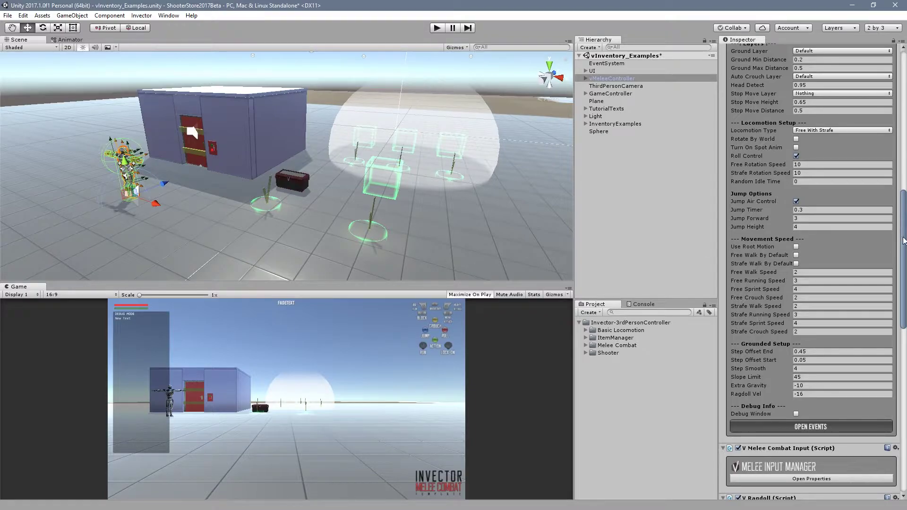
pyautogui.moveTo(903, 242); pyautogui.dragTo(905, 244)
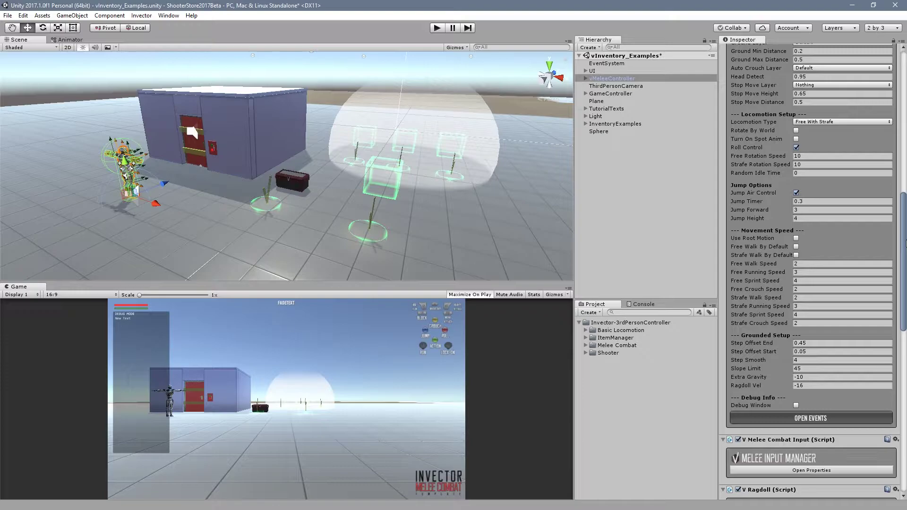
pyautogui.moveTo(905, 244); pyautogui.dragTo(905, 239)
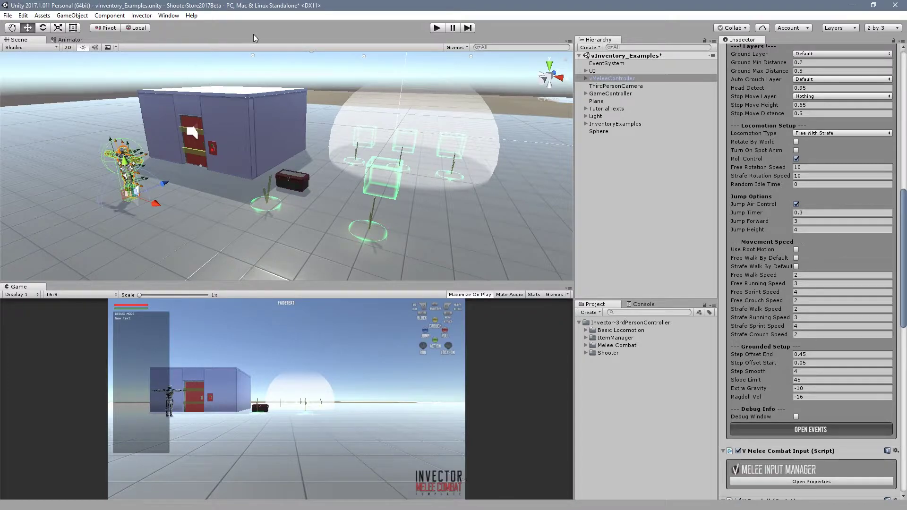
# - Move the vMeleeController character to about X -5.62, Z -17.1 near the building's door, and widen the Inspector slightly
pyautogui.moveTo(158, 203); pyautogui.dragTo(179, 218)
pyautogui.moveTo(715, 231); pyautogui.dragTo(711, 232)
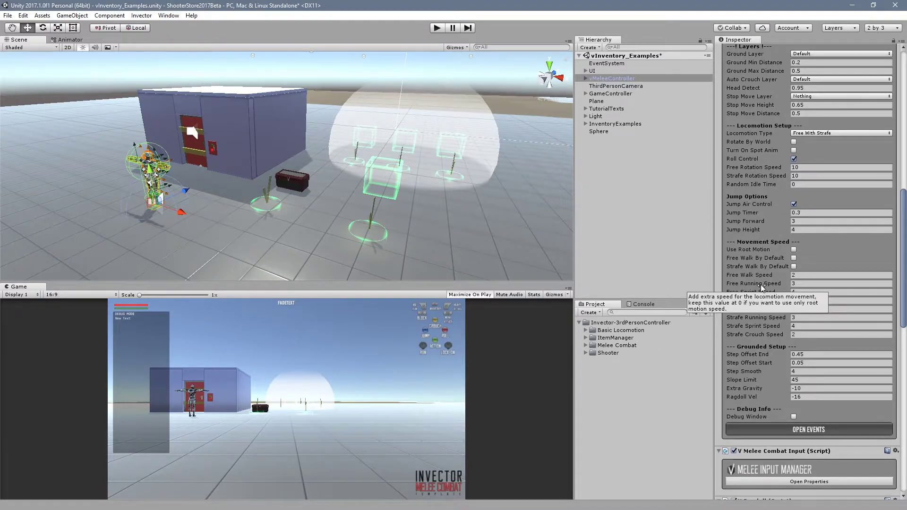
# - Open the Free Locomotion blend tree inside the Animator's Locomotion state to view its motions
pyautogui.click(67, 41)
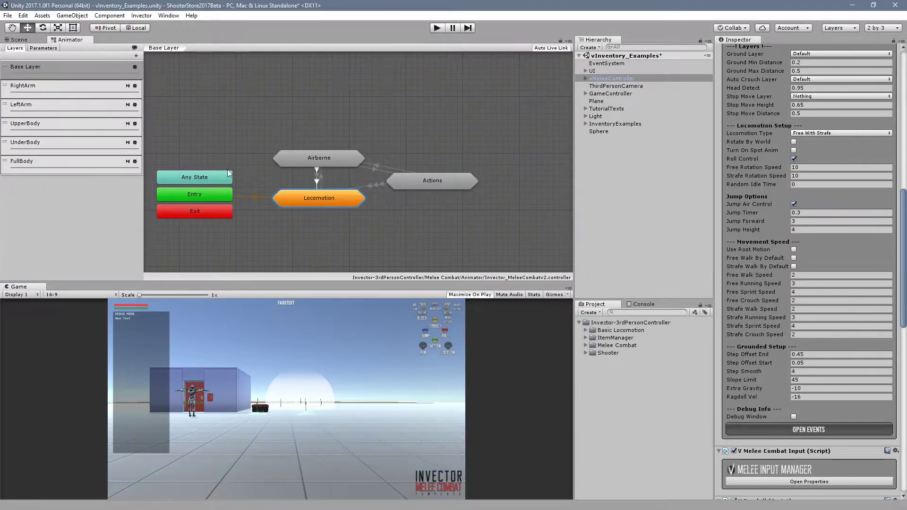
pyautogui.doubleClick(332, 197)
pyautogui.doubleClick(380, 140)
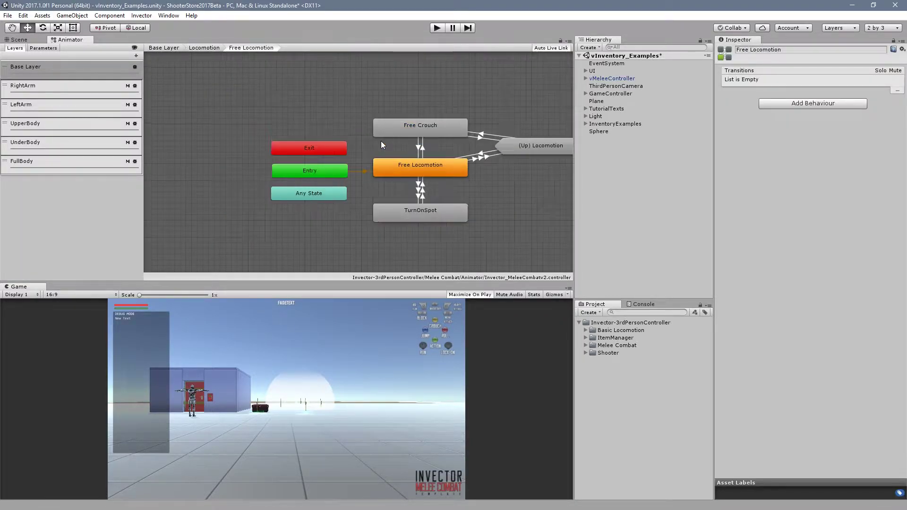
pyautogui.doubleClick(420, 163)
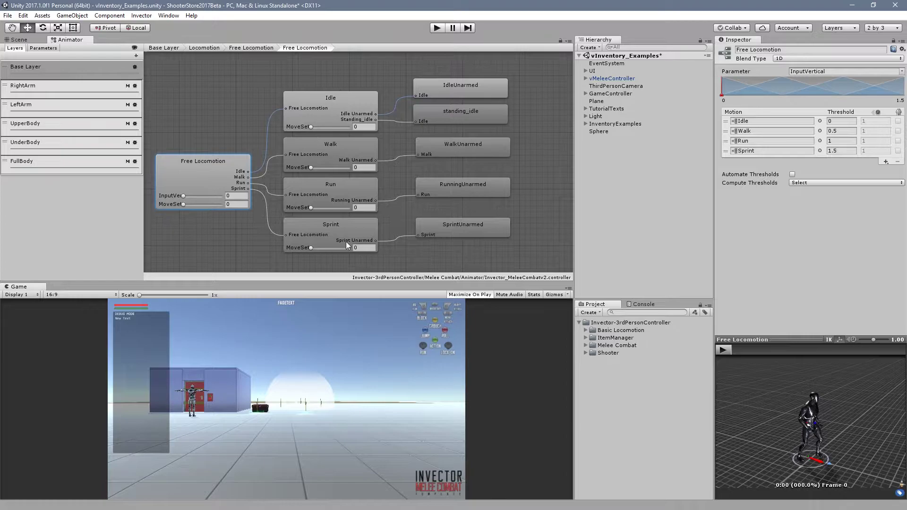
# - Locate the Walk blend tree's WalkUnarmed clip in the project and open its source model's import settings
pyautogui.click(350, 147)
pyautogui.click(754, 91)
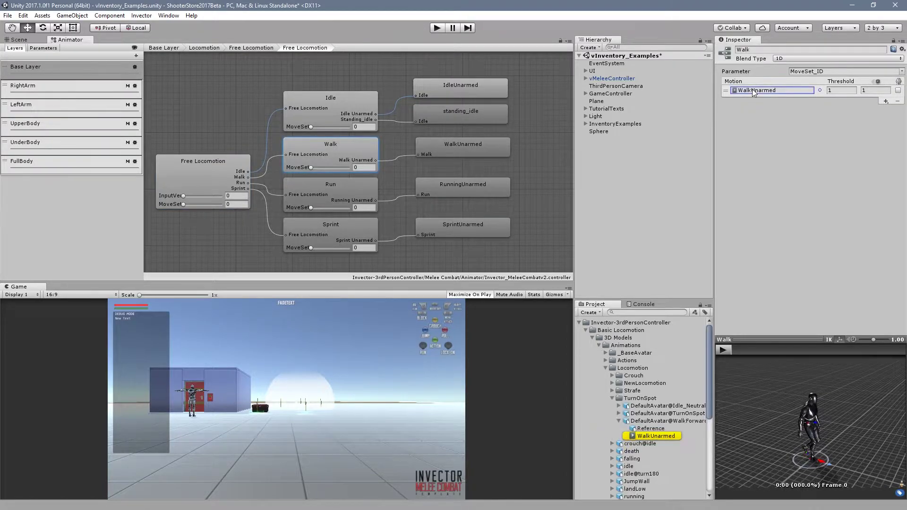
pyautogui.click(664, 421)
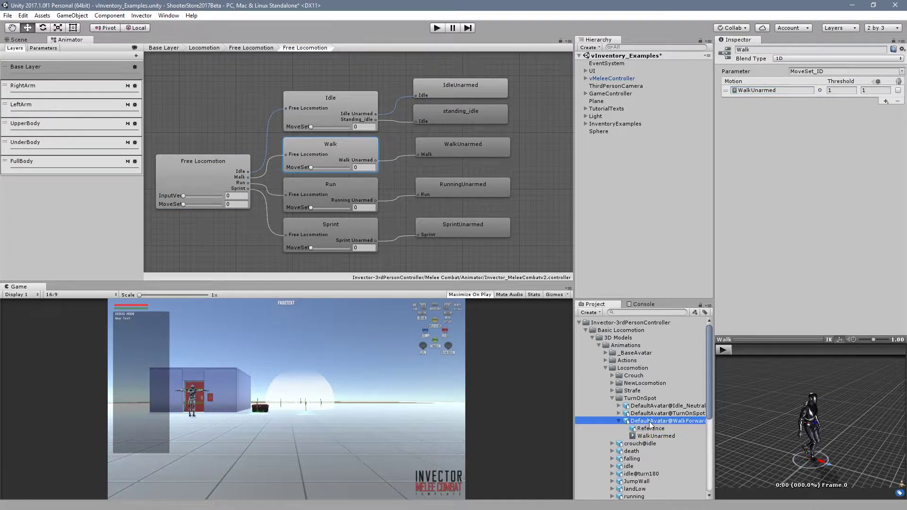
# - Play the walk animation in an enlarged preview and toggle Bake Into Pose for Root Transform Position (XZ)
pyautogui.rightClick(766, 339)
pyautogui.click(154, 86)
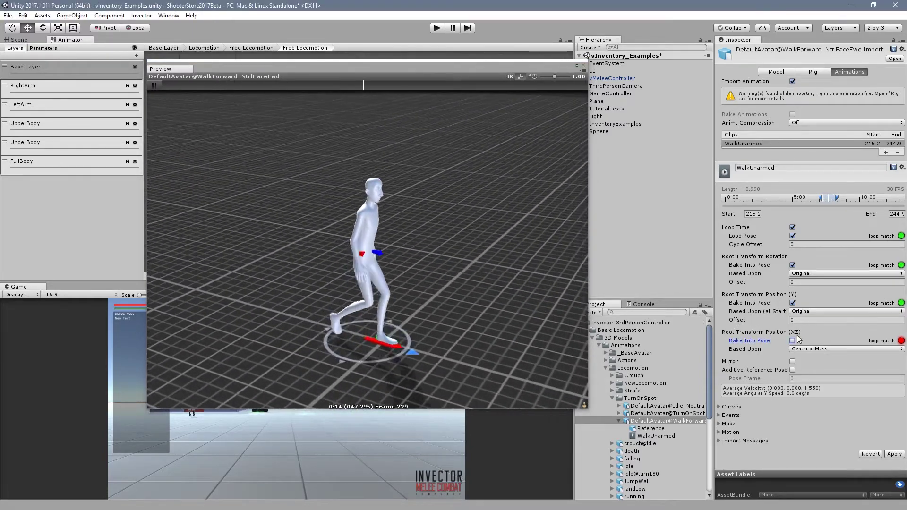
pyautogui.click(793, 340)
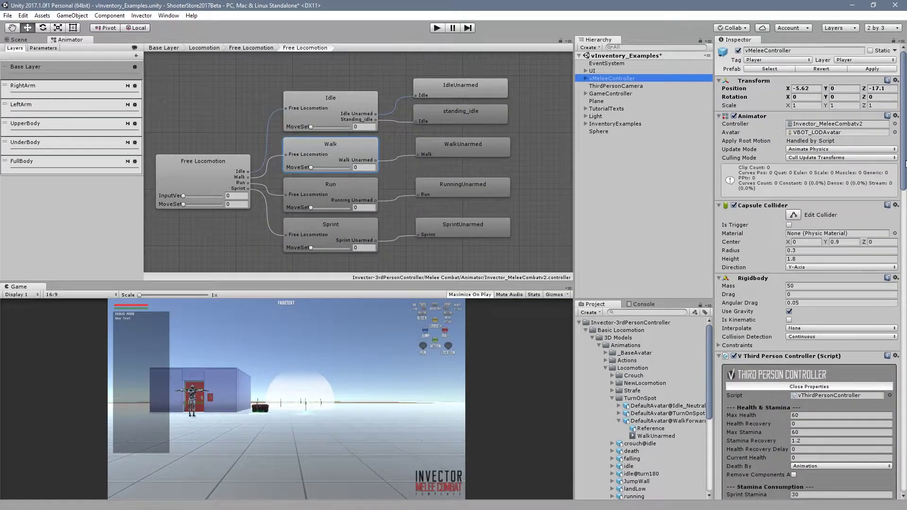
# - Open the Generic Action properties of vMeleeController and examine its Use Root Motion option
pyautogui.moveTo(905, 164); pyautogui.dragTo(905, 292)
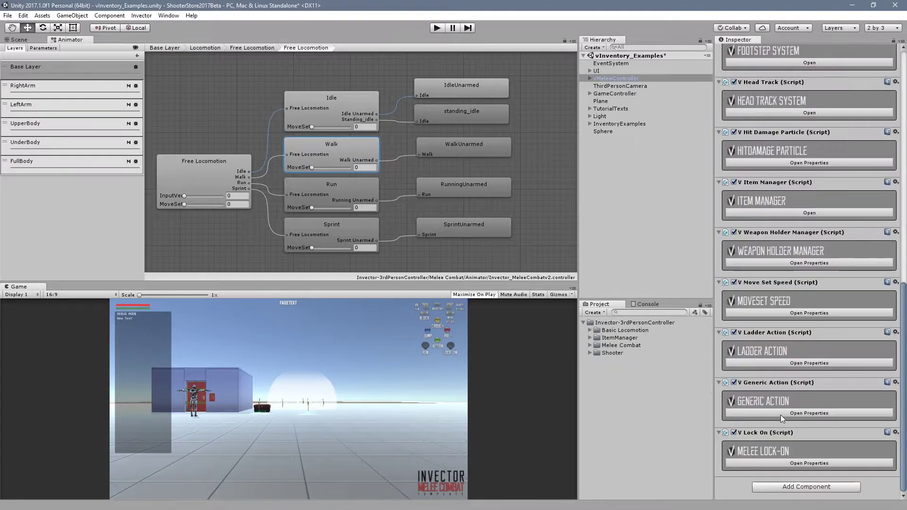
pyautogui.click(781, 414)
pyautogui.scroll(-5, 777, 399)
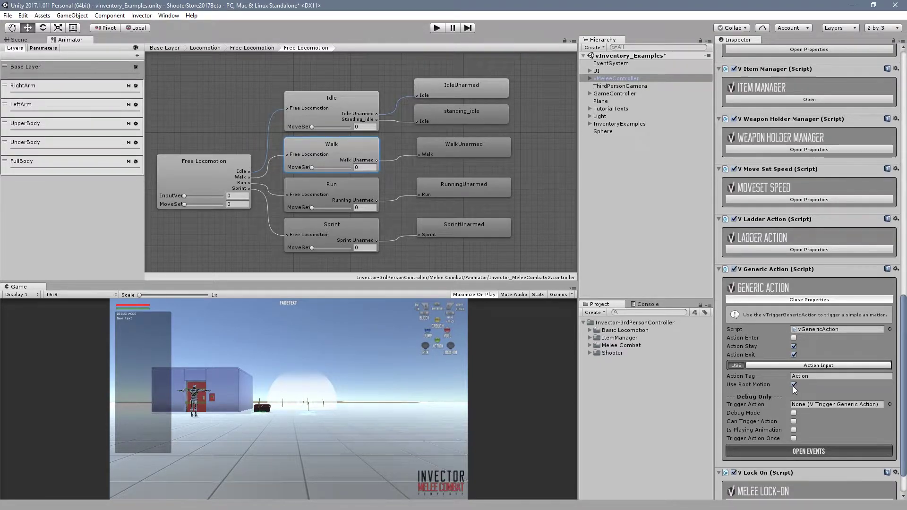
# - Navigate up from the Free Locomotion blend tree into the Actions sub-state machine and select the StepUp state
pyautogui.click(175, 109)
pyautogui.doubleClick(174, 108)
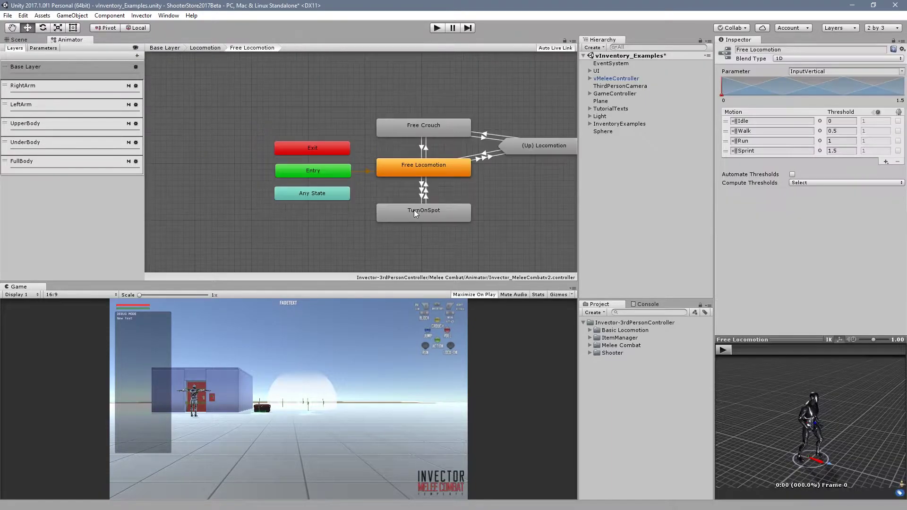
pyautogui.doubleClick(339, 225)
pyautogui.doubleClick(365, 220)
pyautogui.doubleClick(446, 185)
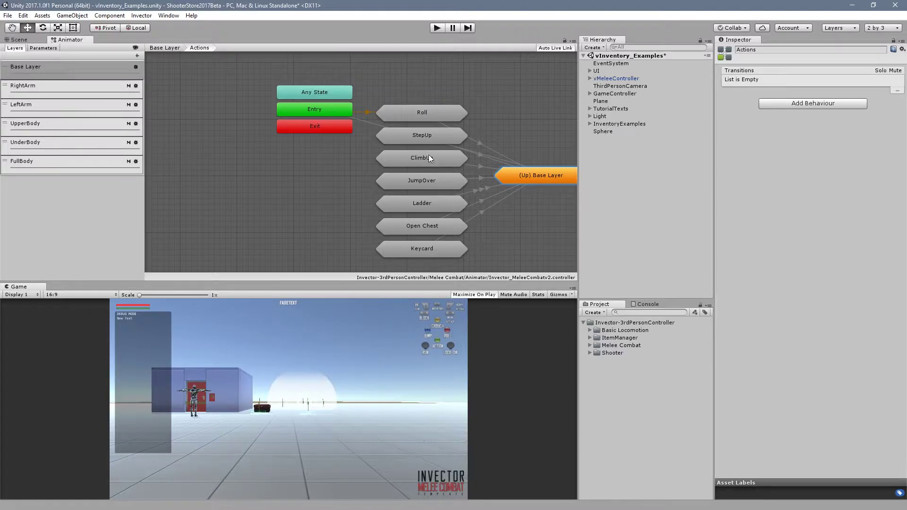
pyautogui.doubleClick(430, 136)
pyautogui.click(440, 176)
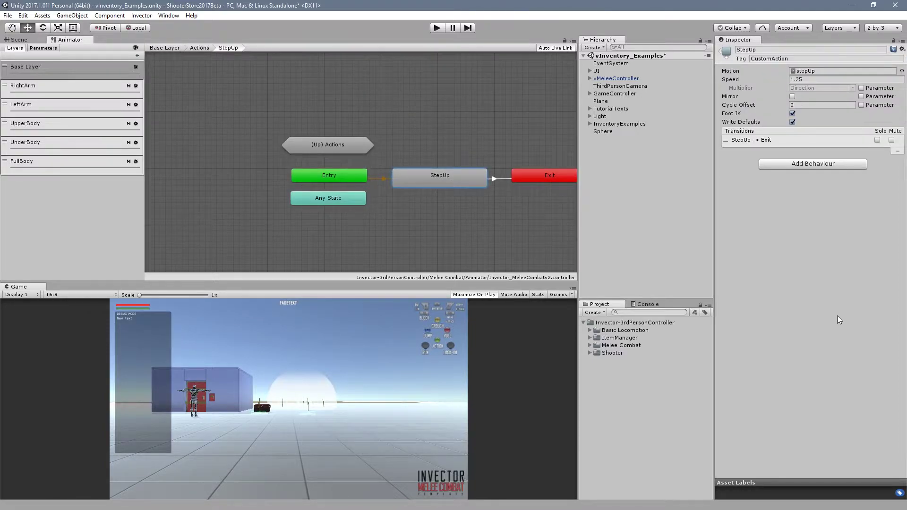
# - Locate the StepUp state's motion clip in the project and scrub through its animation in an enlarged preview
pyautogui.click(816, 71)
pyautogui.click(644, 474)
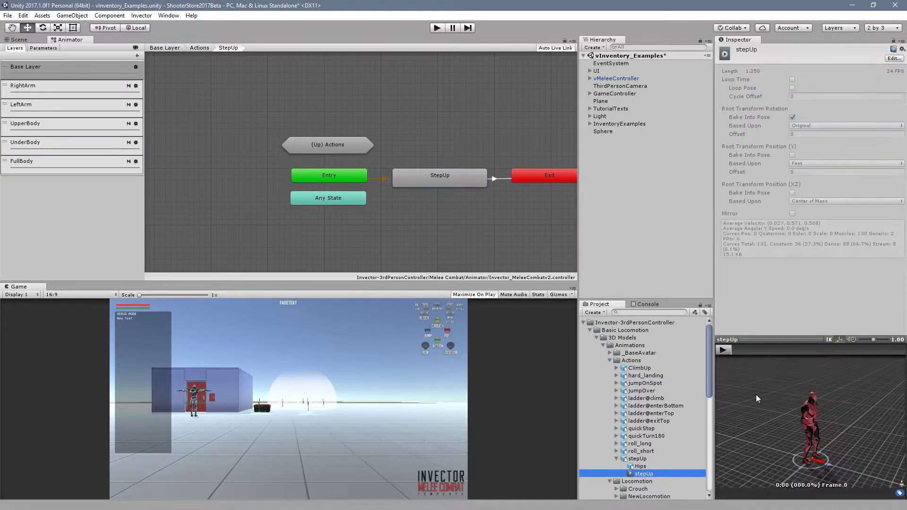
pyautogui.moveTo(786, 344); pyautogui.dragTo(319, 58)
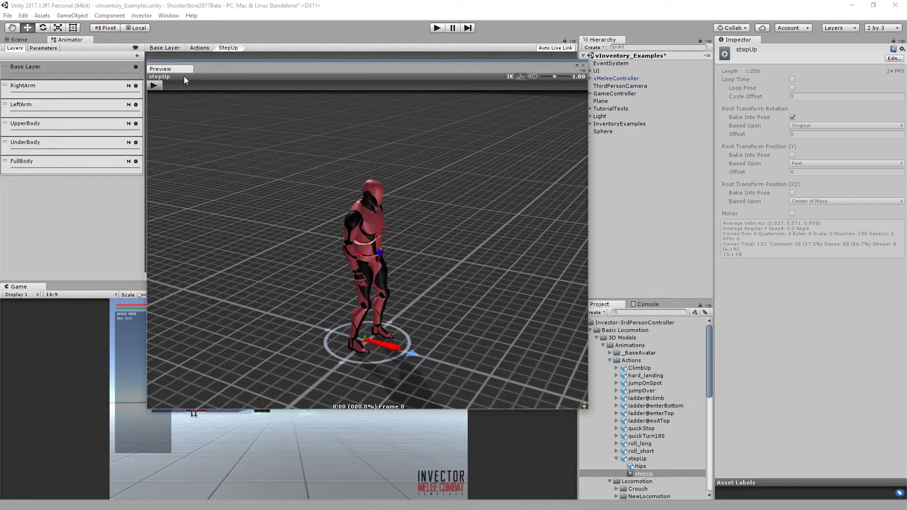
pyautogui.moveTo(179, 86)
pyautogui.mouseDown()
pyautogui.moveTo(496, 87)
pyautogui.moveTo(231, 88)
pyautogui.mouseUp()
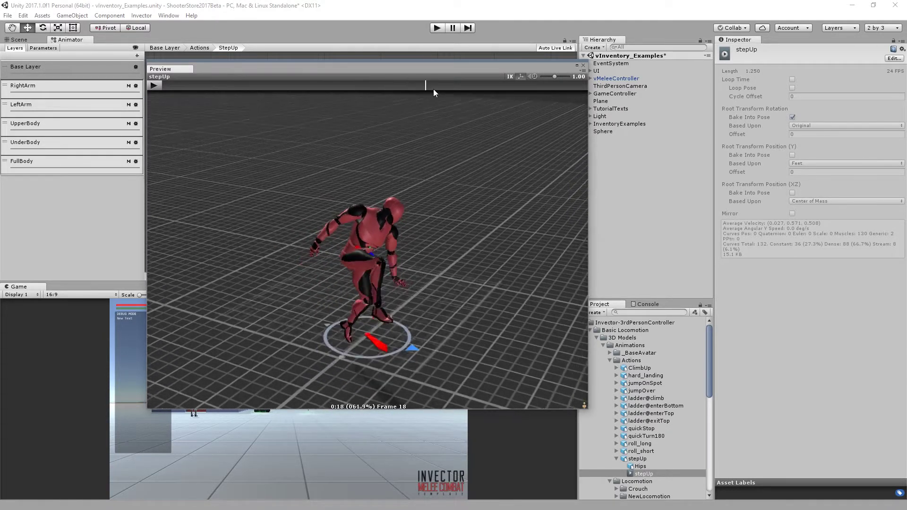
pyautogui.moveTo(449, 89); pyautogui.dragTo(559, 87)
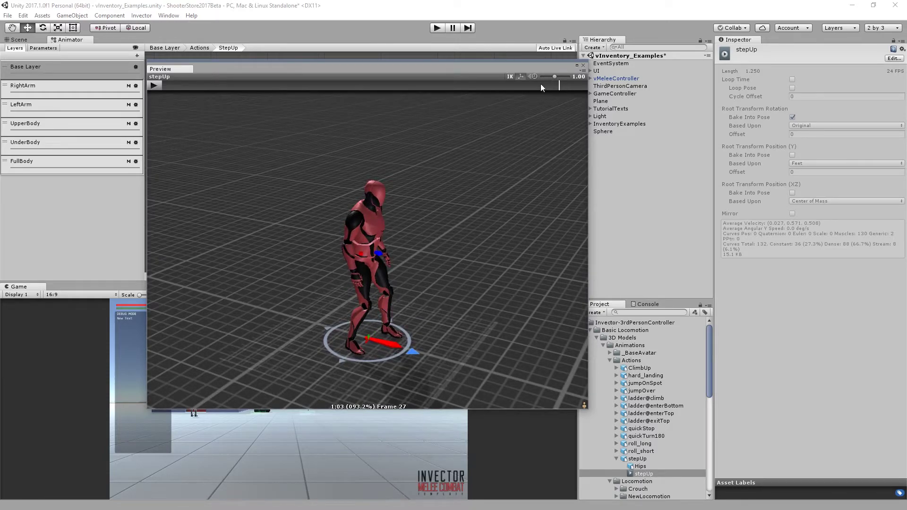
# - Close the preview, open the Generic Action properties of vMeleeController and toggle Use Root Motion off and back on
pyautogui.click(584, 66)
pyautogui.click(616, 78)
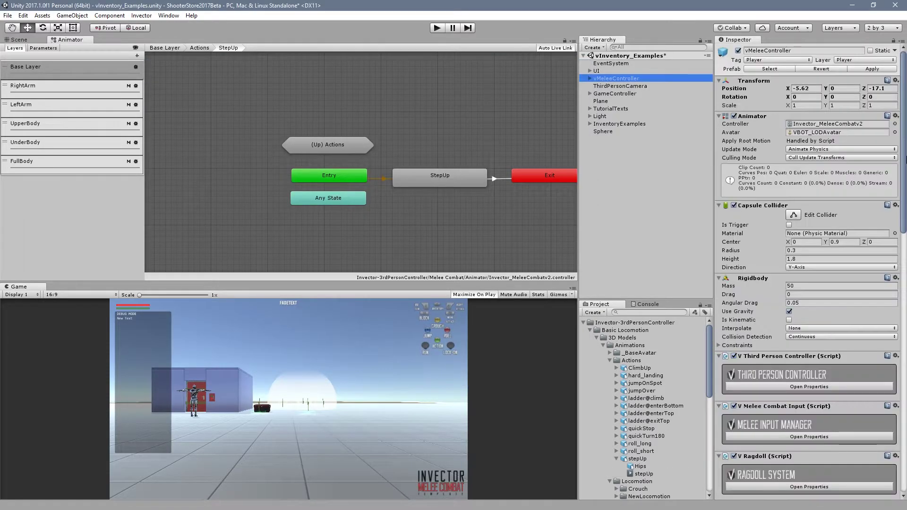
pyautogui.moveTo(904, 113); pyautogui.dragTo(904, 216)
pyautogui.scroll(-4, 738, 226)
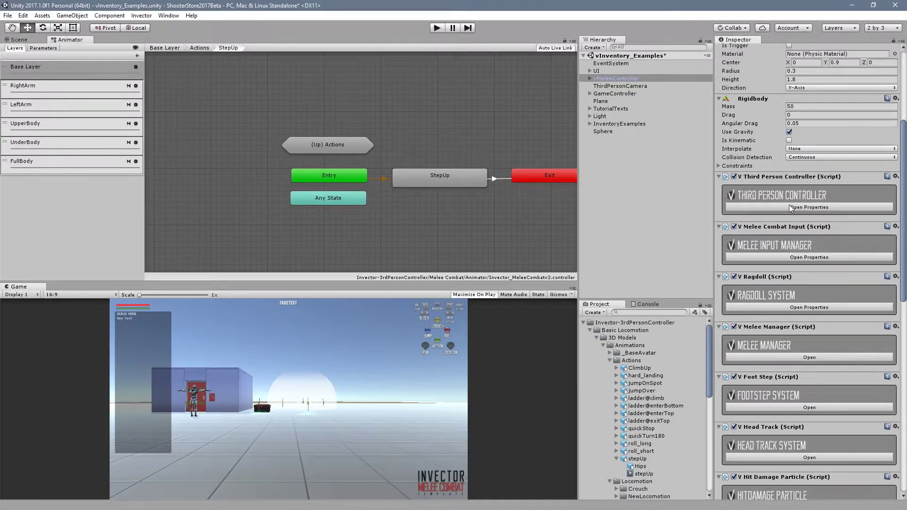
pyautogui.scroll(-15, 814, 209)
pyautogui.click(803, 381)
pyautogui.scroll(-4, 799, 331)
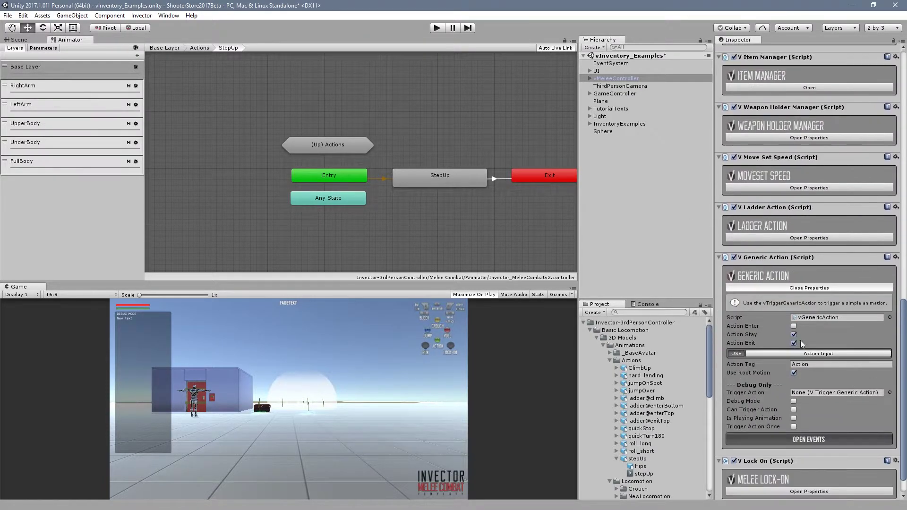
pyautogui.click(793, 373)
pyautogui.click(794, 372)
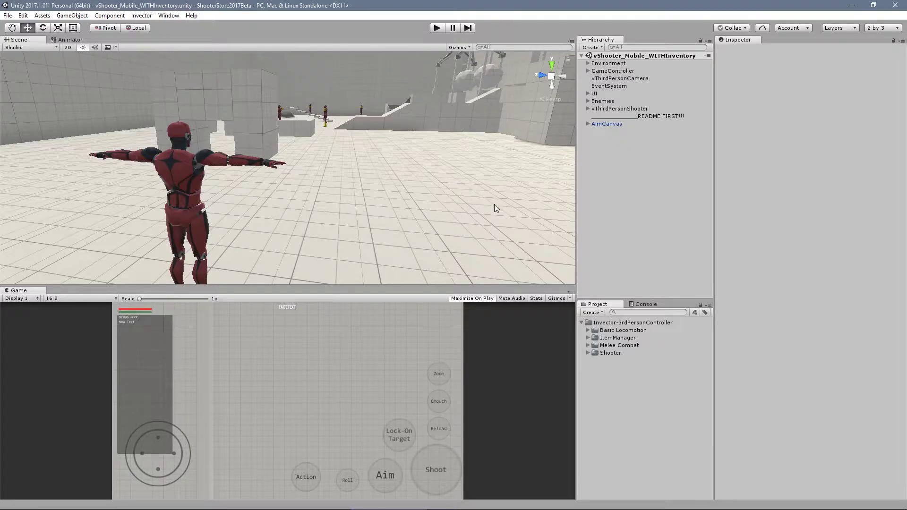
# - Look through the ItemManager prefabs and the Melee Combat DemoScenes folder for the mobile versions, collapsing the folders again
pyautogui.click(589, 338)
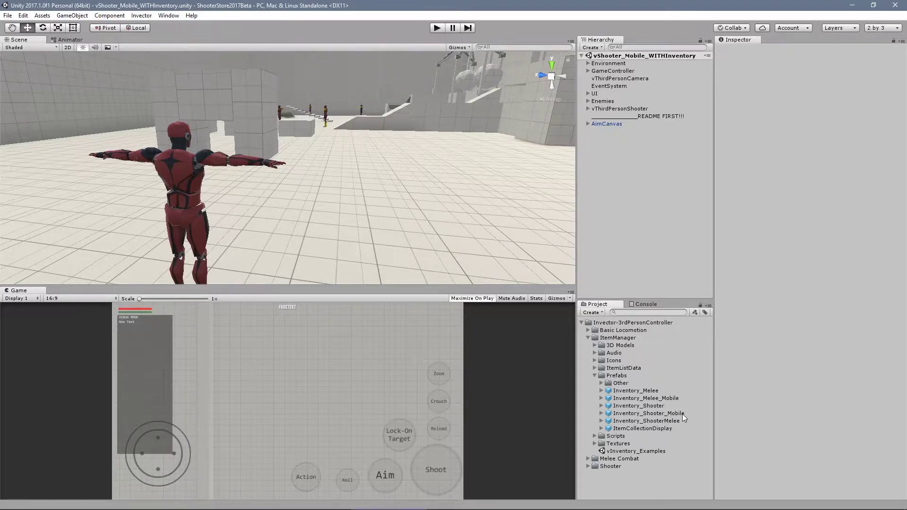
pyautogui.click(588, 338)
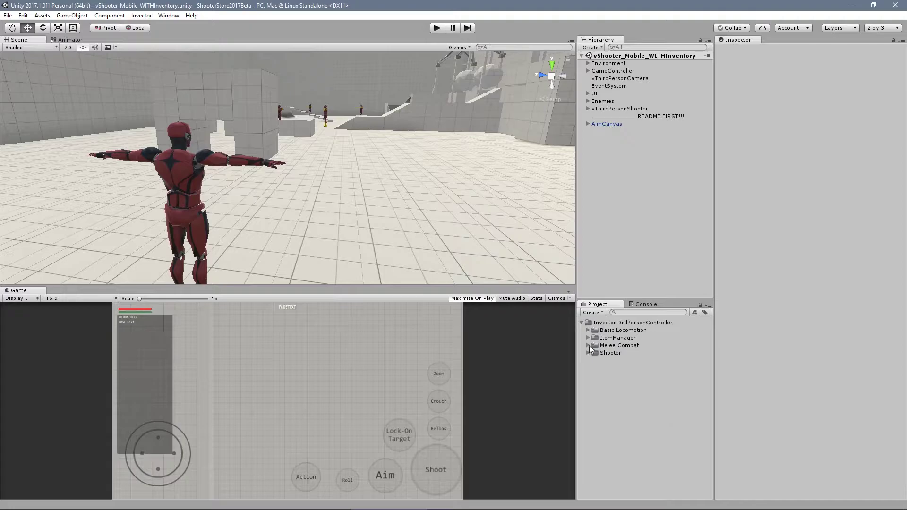
pyautogui.click(588, 346)
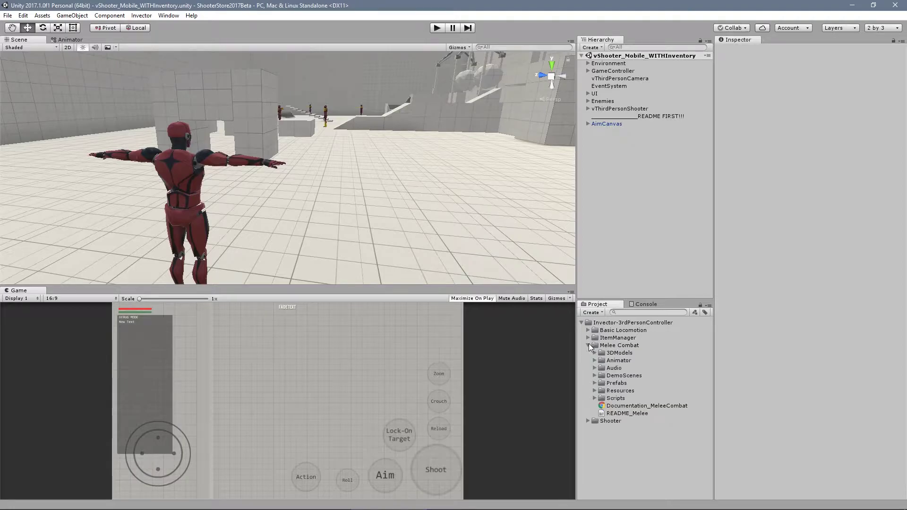
pyautogui.click(594, 375)
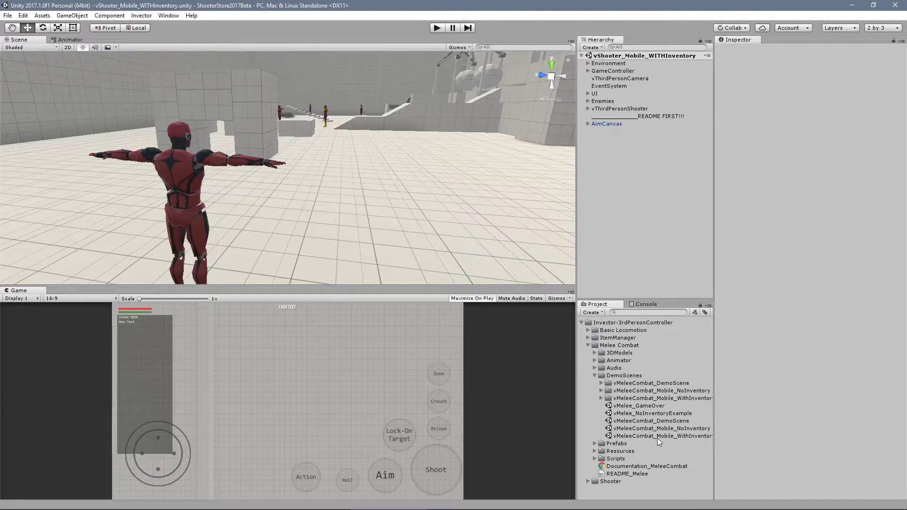
pyautogui.click(594, 377)
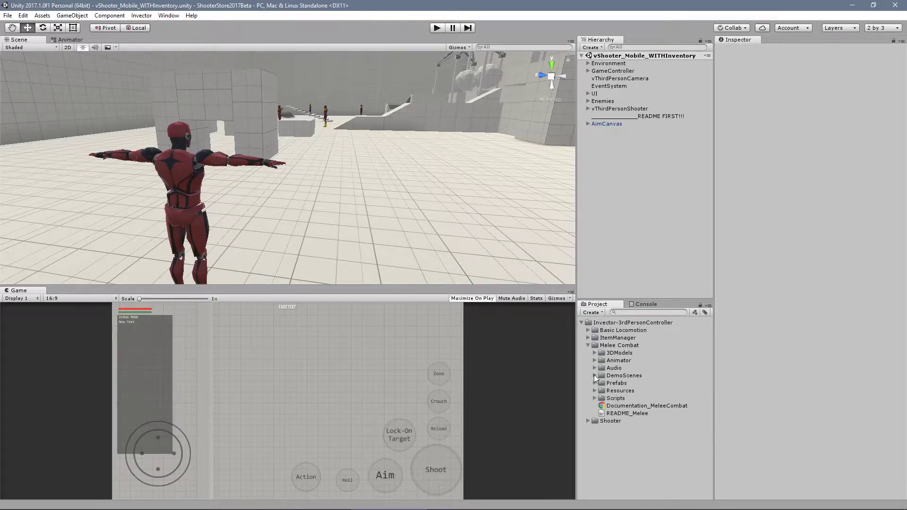
pyautogui.click(588, 346)
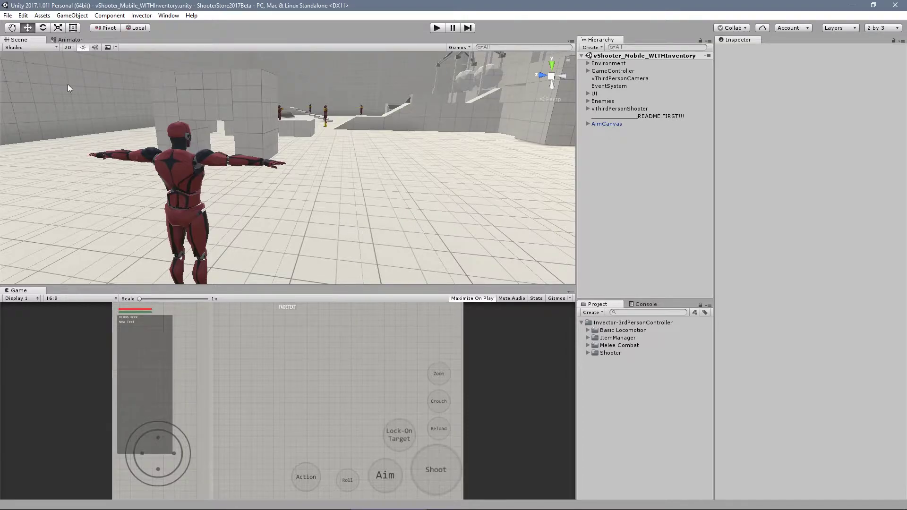
# - Check the platforms offered in the Build Settings and close the window
pyautogui.hotkey('ctrl', 'shift', 'b')
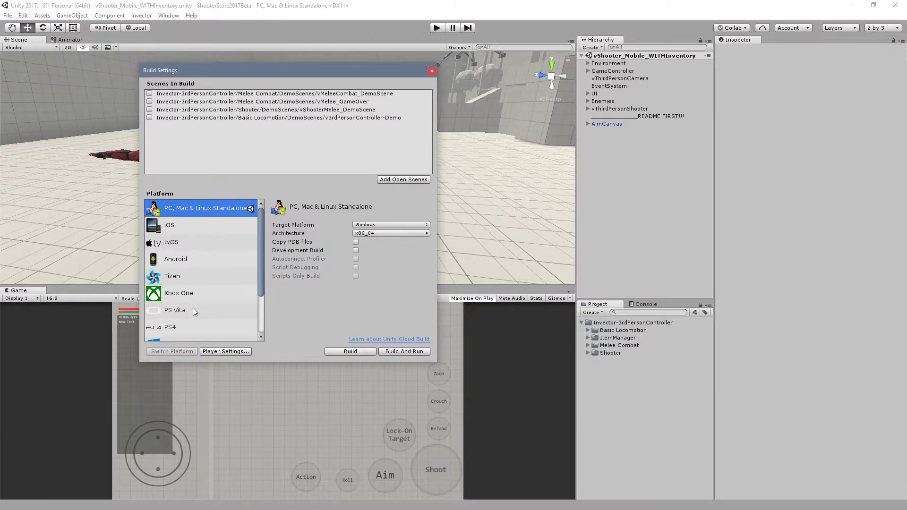
pyautogui.click(429, 70)
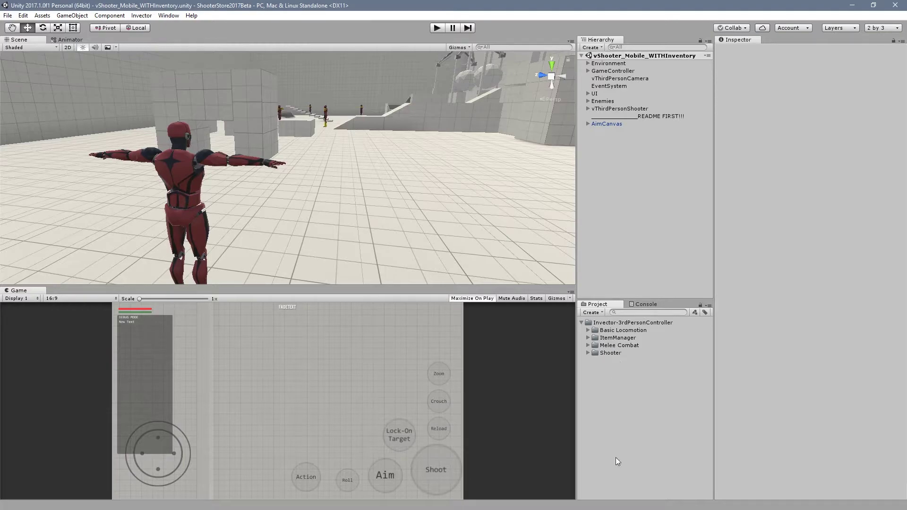
# - Read the README FIRST!!! object's comment, highlighting the CrossPlatformInput requirement and its download link
pyautogui.click(618, 116)
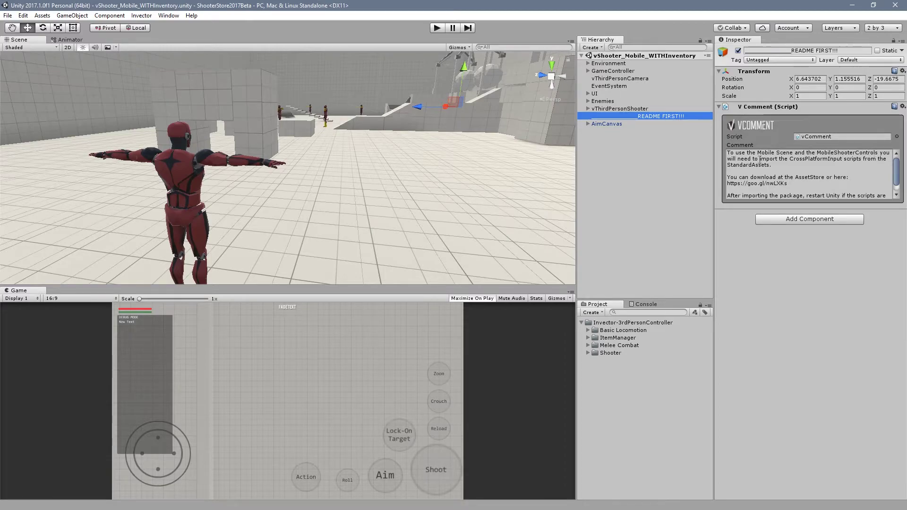
pyautogui.click(791, 159)
pyautogui.doubleClick(819, 159)
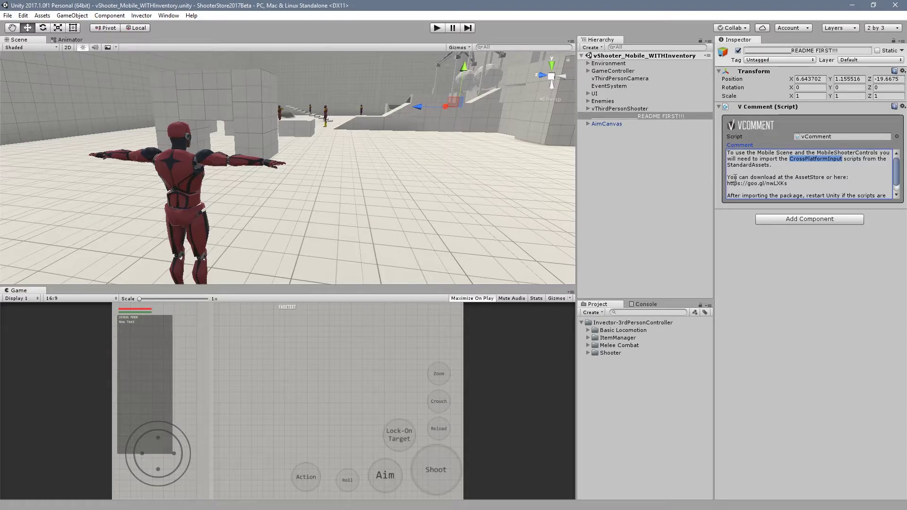
pyautogui.moveTo(728, 184); pyautogui.dragTo(815, 185)
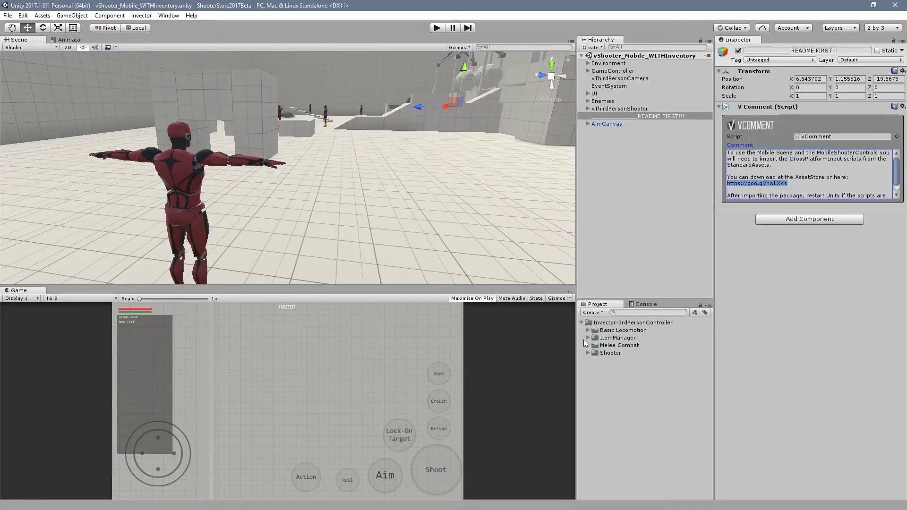
pyautogui.click(634, 134)
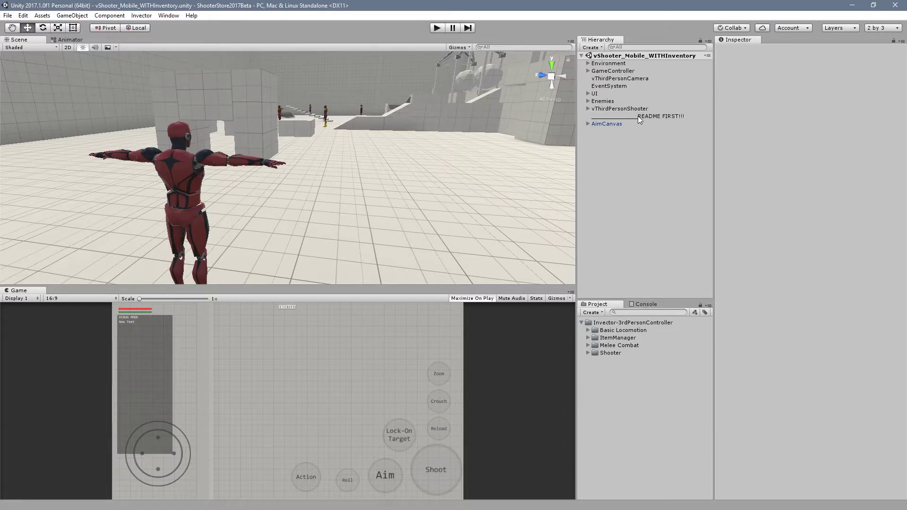
pyautogui.click(665, 117)
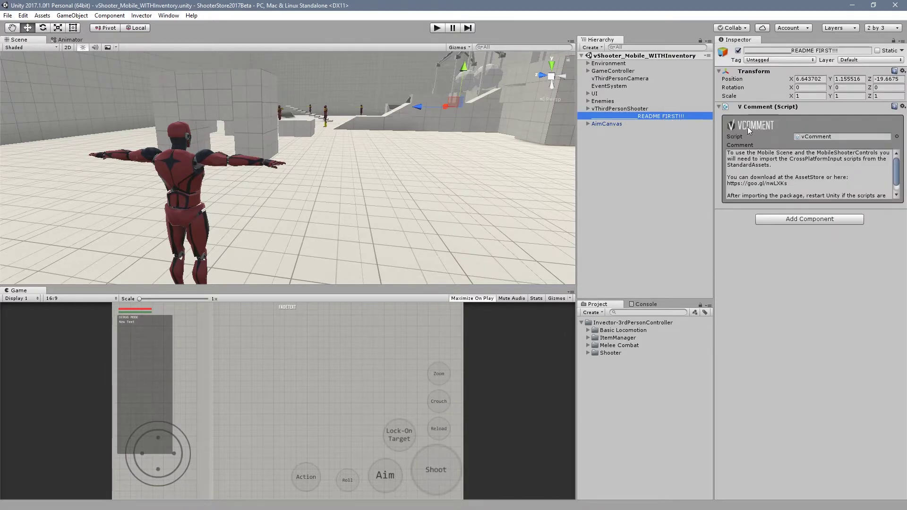
pyautogui.doubleClick(744, 184)
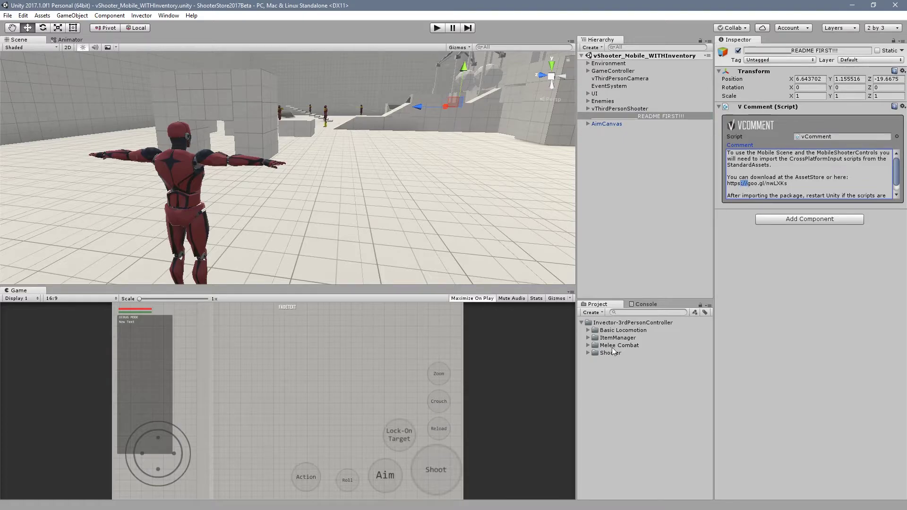
# - Switch to the Downloads folder in File Explorer, open the vCrossPlatformInput package and import all of its scripts into the project
pyautogui.hotkey('alt', 'Tab')
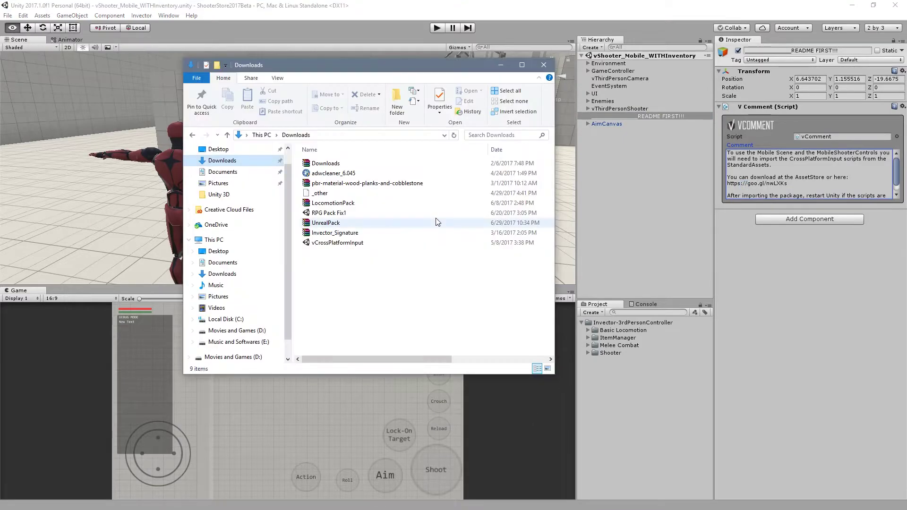
pyautogui.doubleClick(350, 245)
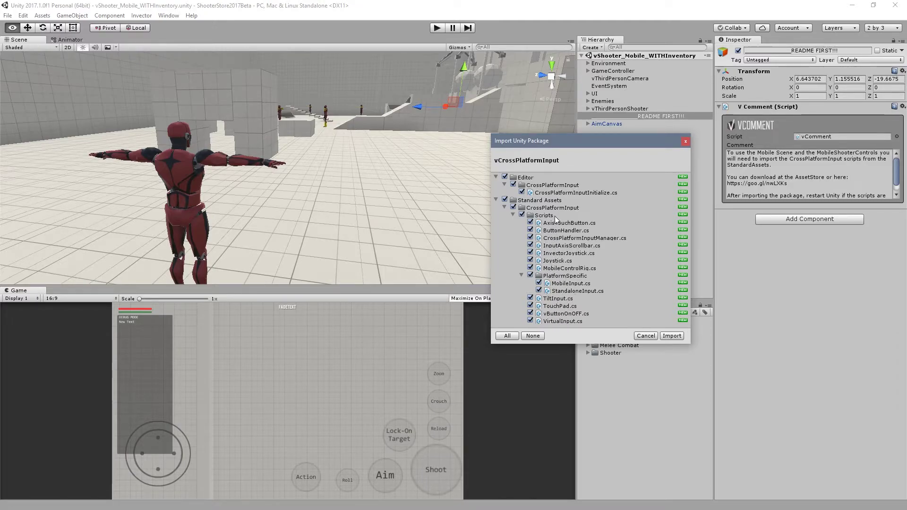
pyautogui.click(530, 314)
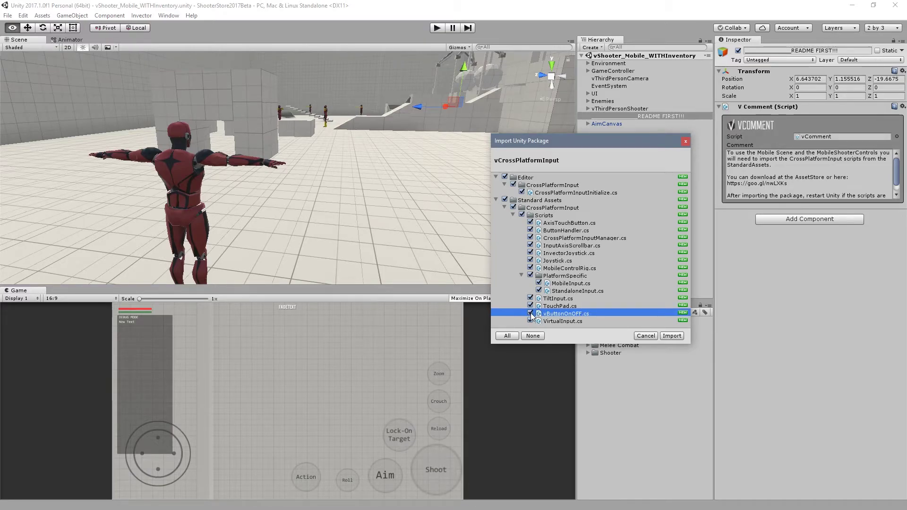
pyautogui.click(530, 253)
pyautogui.click(530, 253)
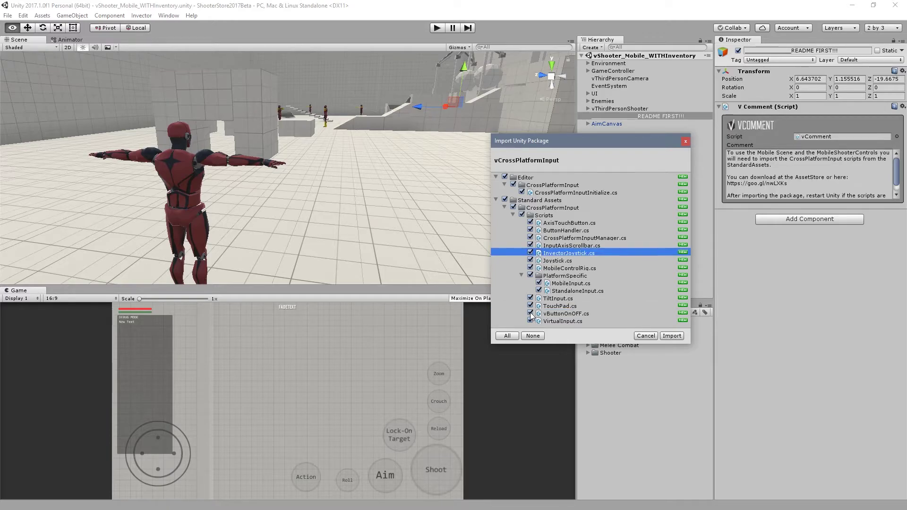
pyautogui.click(556, 314)
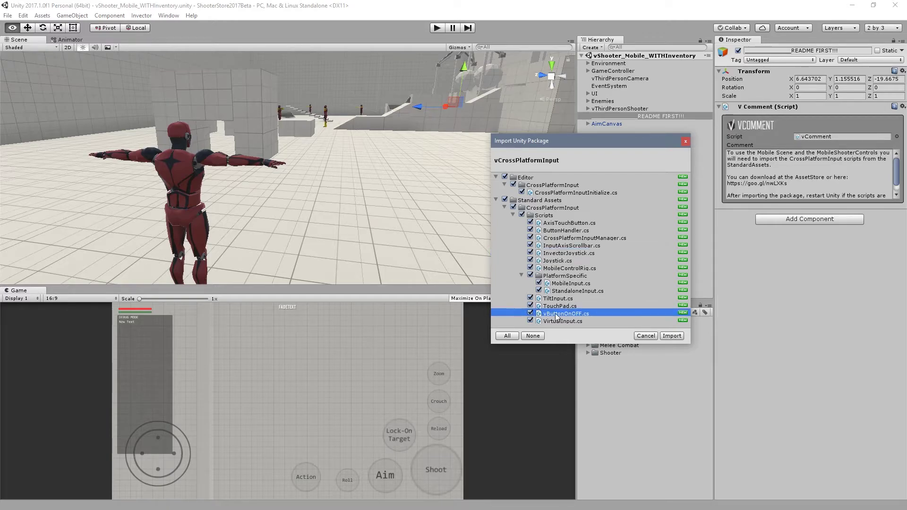
pyautogui.click(672, 336)
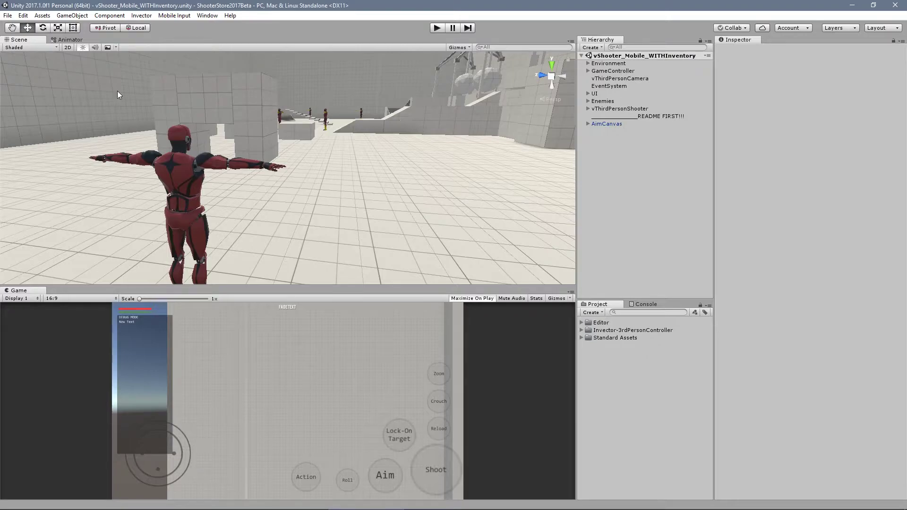
# - Switch the project's build platform to Android in the Build Settings
pyautogui.click(8, 16)
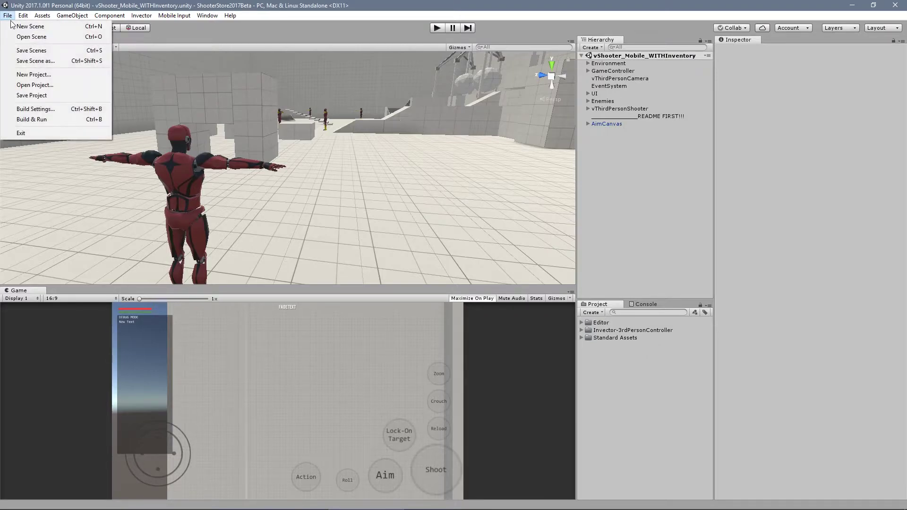
pyautogui.click(30, 111)
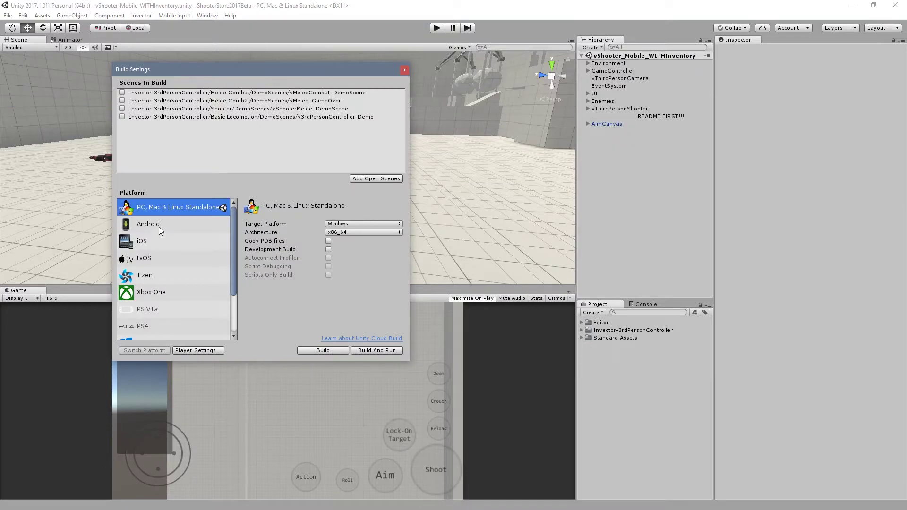
pyautogui.click(154, 226)
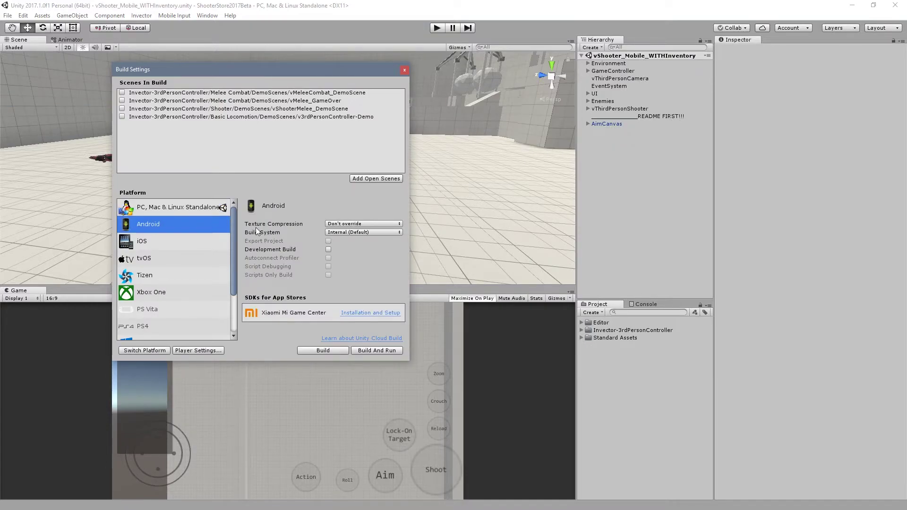
pyautogui.click(146, 352)
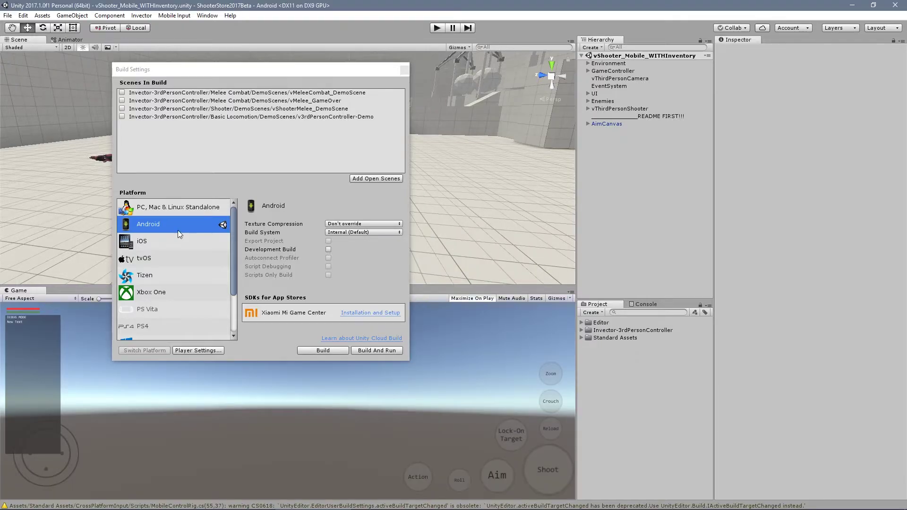
# - Close the Build Settings, check that Mobile Input is enabled and start play mode for the mobile shooter scene
pyautogui.click(401, 71)
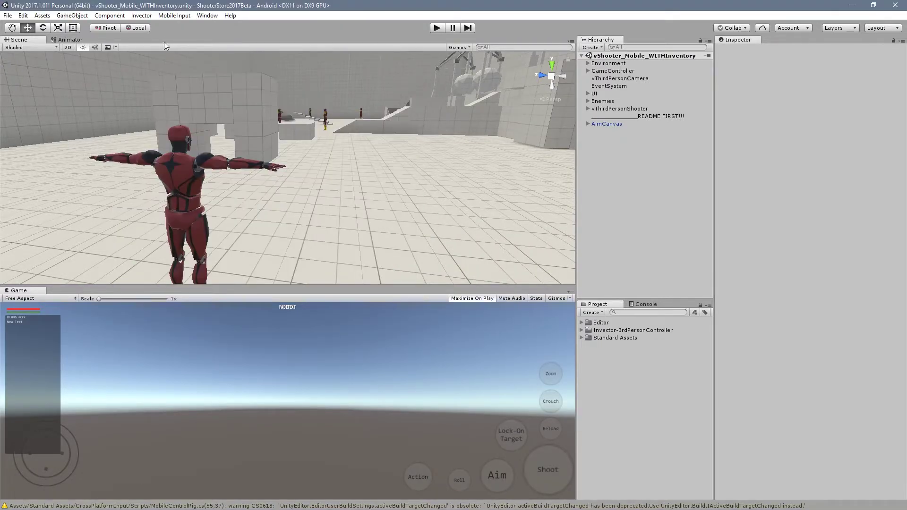
pyautogui.click(167, 17)
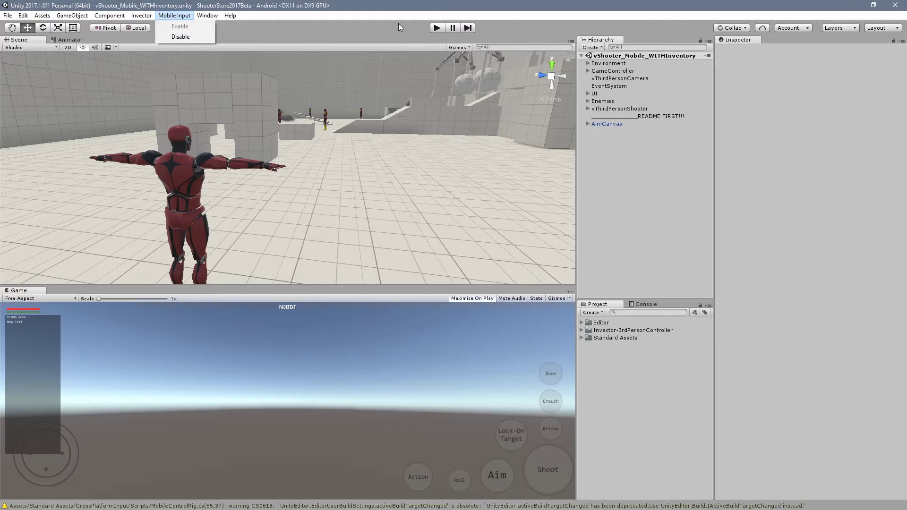
pyautogui.click(438, 28)
pyautogui.click(437, 28)
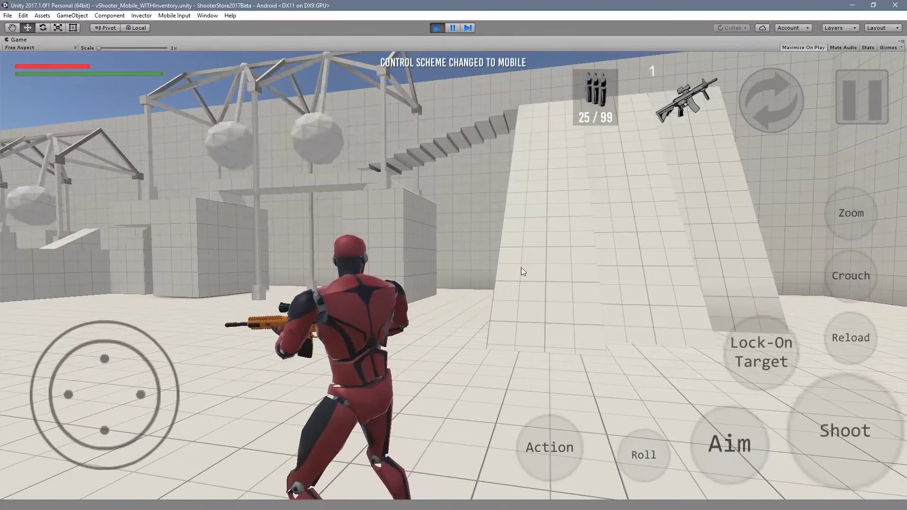
# - Test the touch camera control by rotating the view around the character in both directions
pyautogui.moveTo(520, 268); pyautogui.dragTo(222, 277)
pyautogui.moveTo(645, 262); pyautogui.dragTo(189, 278)
pyautogui.moveTo(709, 273); pyautogui.dragTo(900, 245)
pyautogui.moveTo(622, 234); pyautogui.dragTo(750, 136)
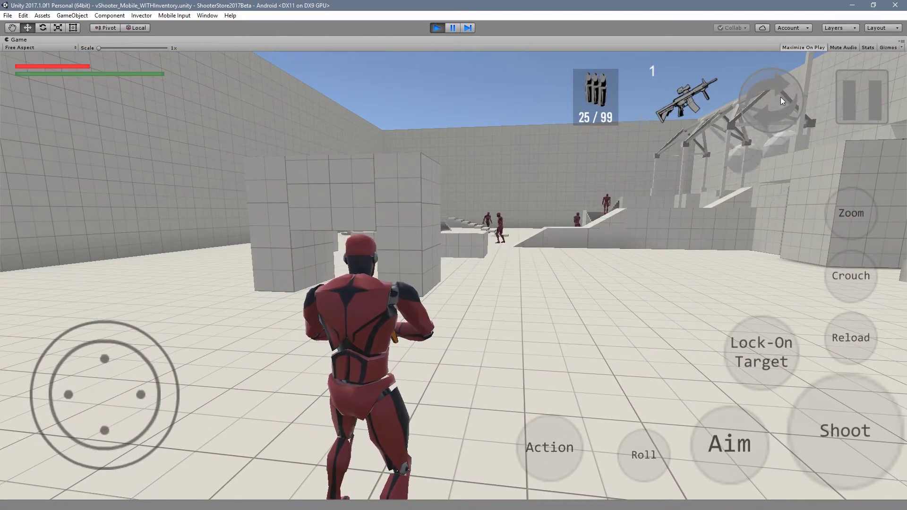
# - Cycle through all four weapon slots with the on-screen switch control until the assault rifle in slot 1 is equipped again
pyautogui.click(767, 111)
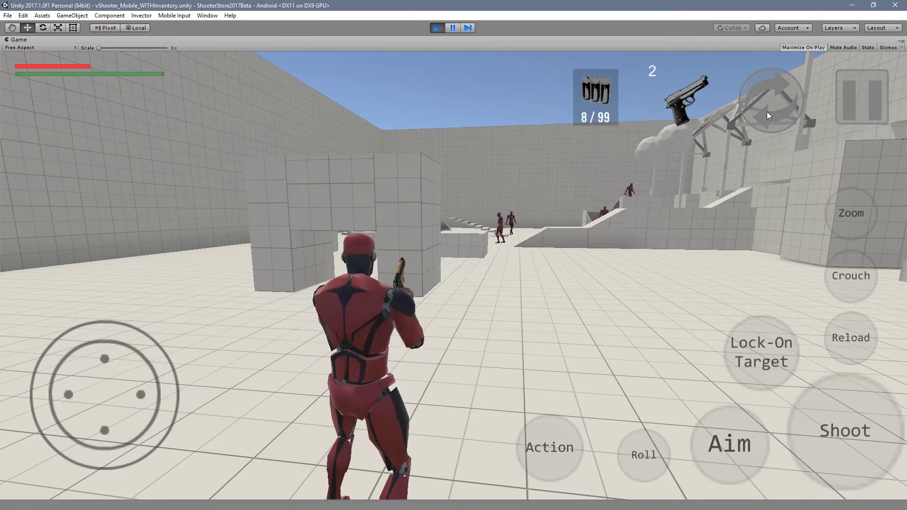
pyautogui.click(767, 112)
pyautogui.click(767, 111)
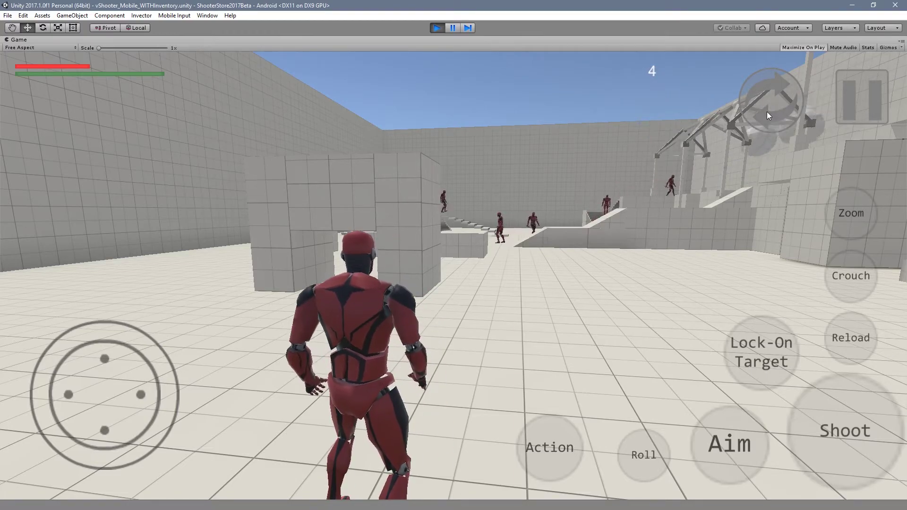
pyautogui.click(767, 112)
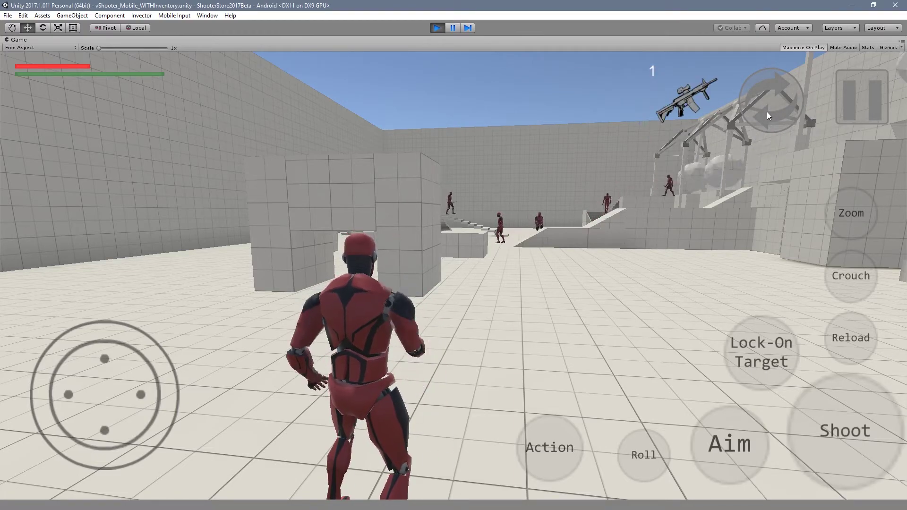
# - Pause the game, open the Weapons inventory and compare the descriptions of the assault rifle and the handgun
pyautogui.click(864, 101)
pyautogui.click(404, 381)
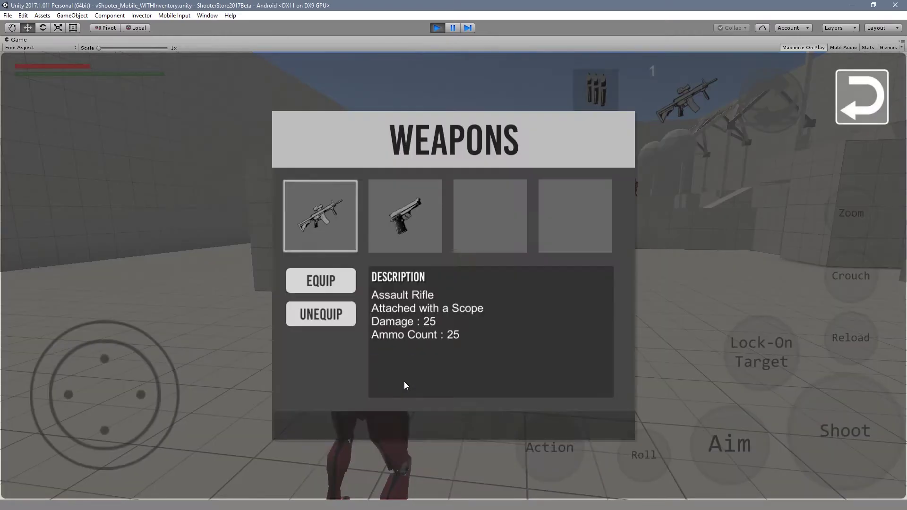
pyautogui.click(412, 211)
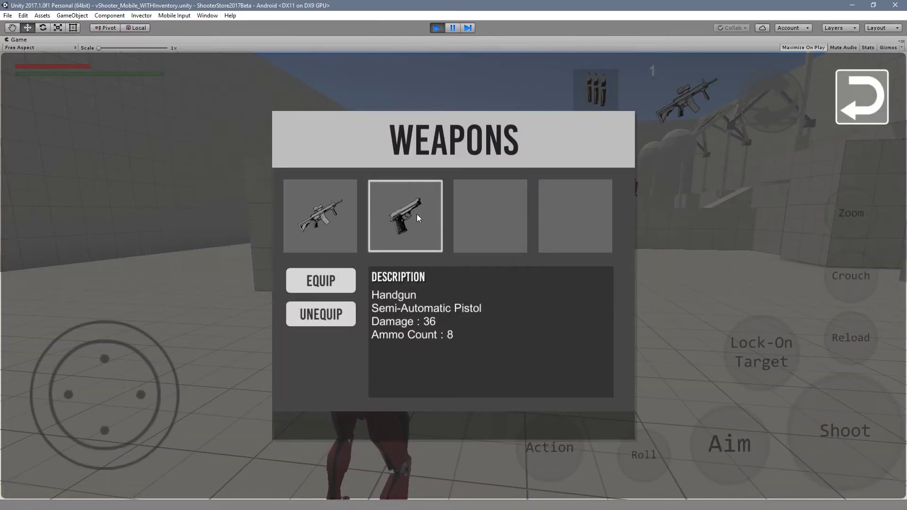
pyautogui.click(333, 213)
pyautogui.click(409, 214)
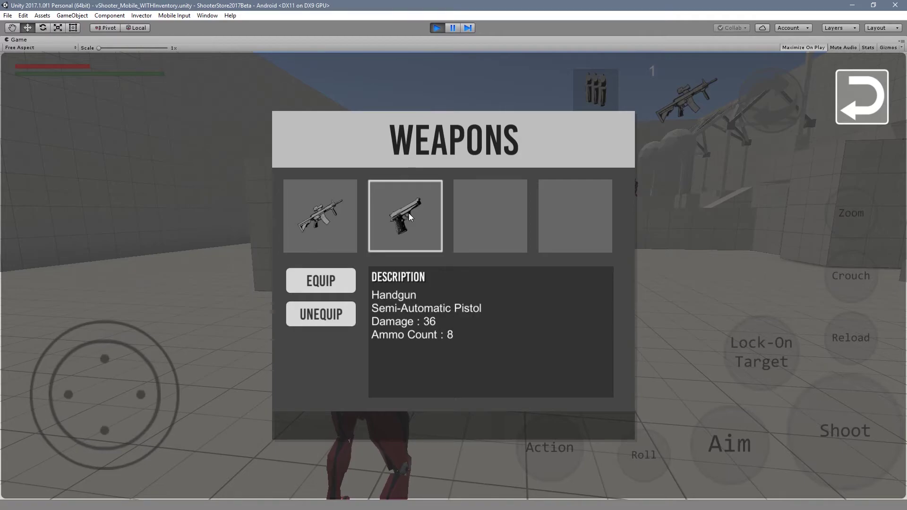
# - Unequip the handgun from the second weapon slot and equip it there again from the Equipments list
pyautogui.click(328, 315)
pyautogui.click(385, 212)
pyautogui.click(343, 285)
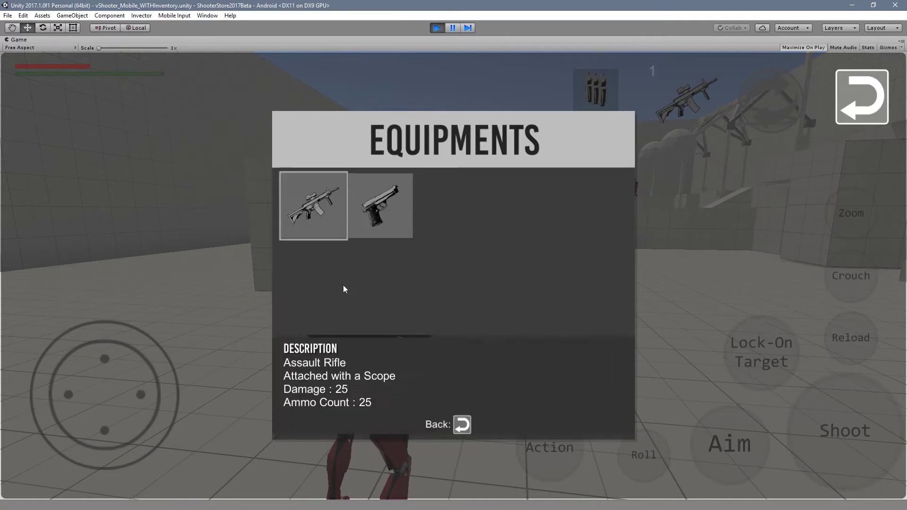
pyautogui.click(374, 222)
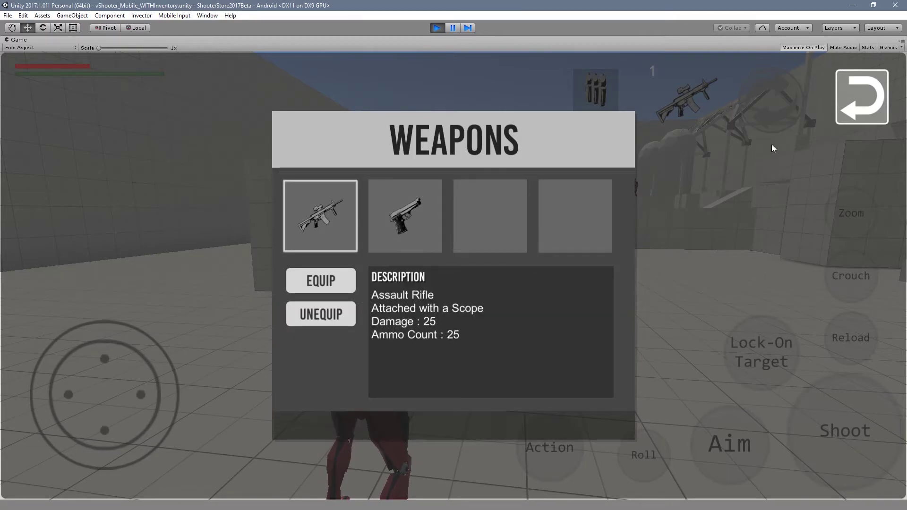
# - Leave the Weapons window, view the Items inventory and return to the game
pyautogui.click(869, 107)
pyautogui.click(520, 382)
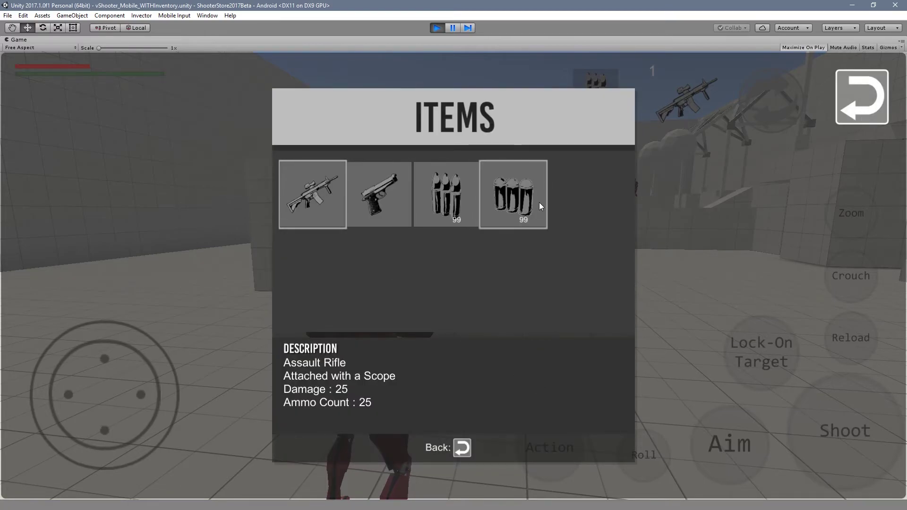
pyautogui.click(862, 96)
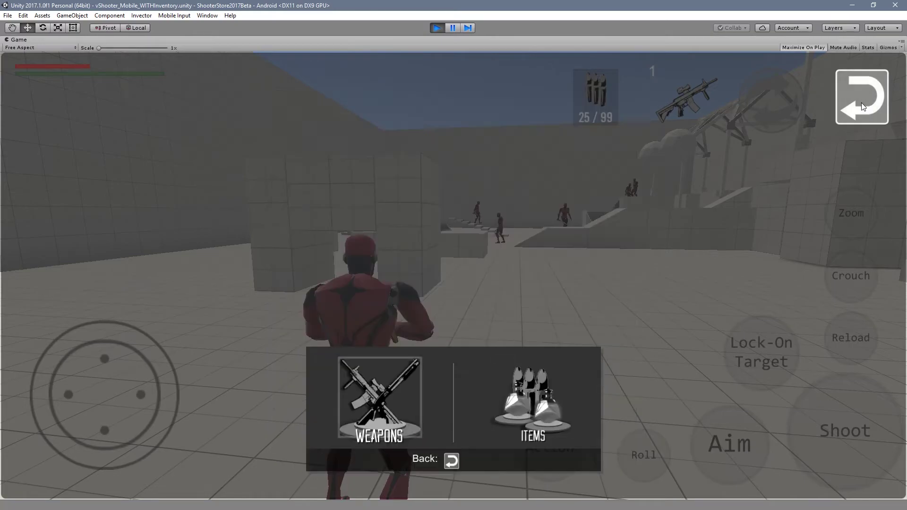
pyautogui.click(862, 97)
# - Walk the character toward the enemies, lock on to one, aim at it and test the rifle's scope zoom
pyautogui.moveTo(113, 387)
pyautogui.mouseDown()
pyautogui.moveTo(177, 386)
pyautogui.moveTo(61, 302)
pyautogui.moveTo(56, 331)
pyautogui.moveTo(168, 293)
pyautogui.moveTo(105, 289)
pyautogui.mouseUp()
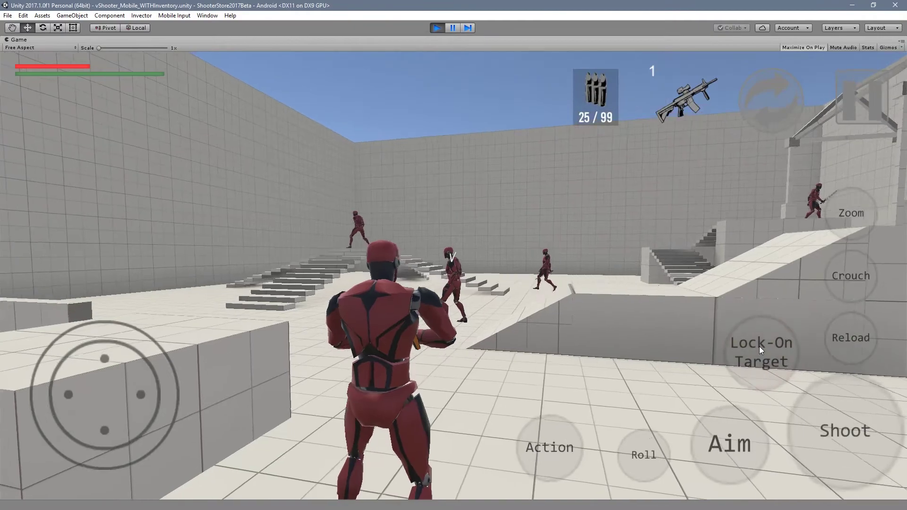
pyautogui.click(759, 346)
pyautogui.click(734, 439)
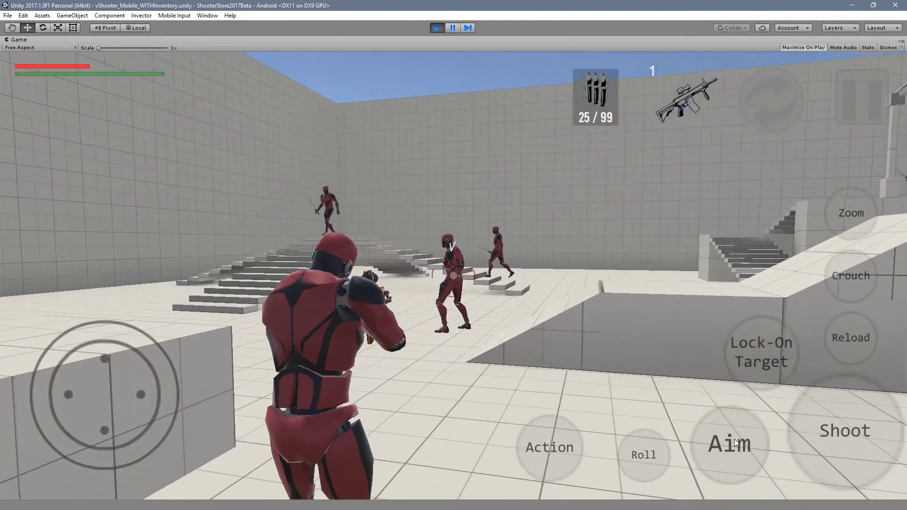
pyautogui.click(857, 212)
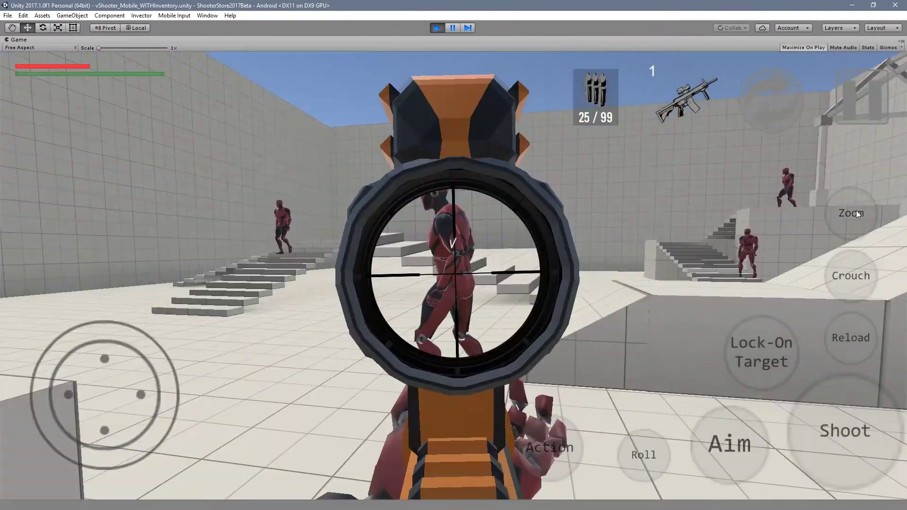
pyautogui.click(857, 212)
pyautogui.click(856, 212)
pyautogui.click(856, 212)
# - Shoot the locked-on enemy until it is down and stop play mode
pyautogui.click(844, 431)
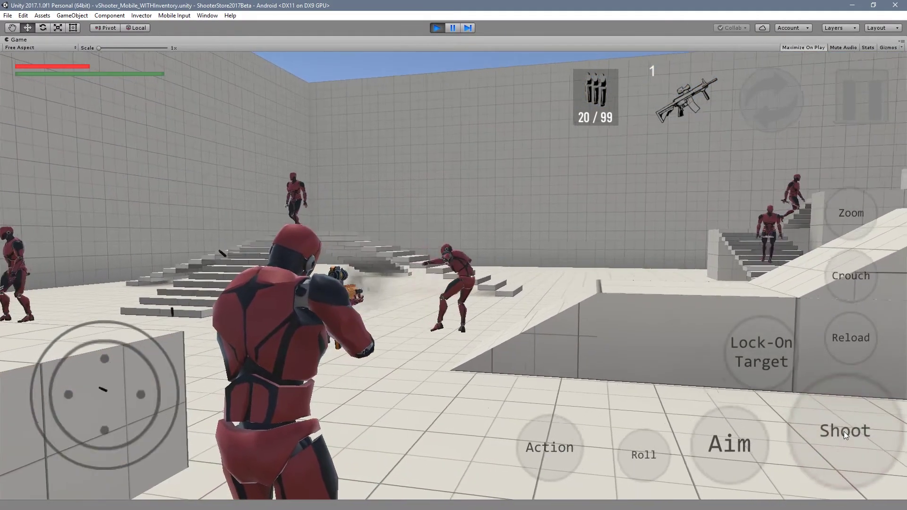
pyautogui.click(844, 431)
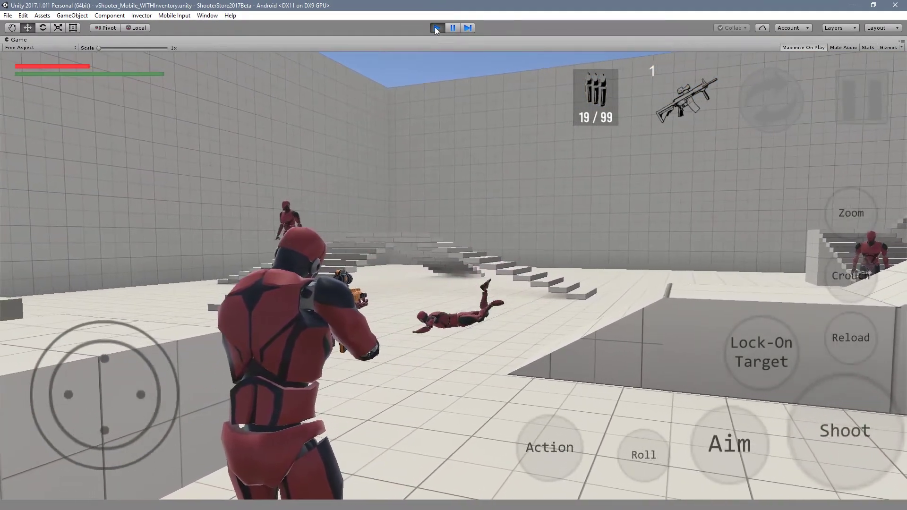
pyautogui.click(437, 28)
# - Open the vMeleeCombat_Mobile_WithInventory scene from the Melee Combat DemoScenes folder
pyautogui.click(586, 330)
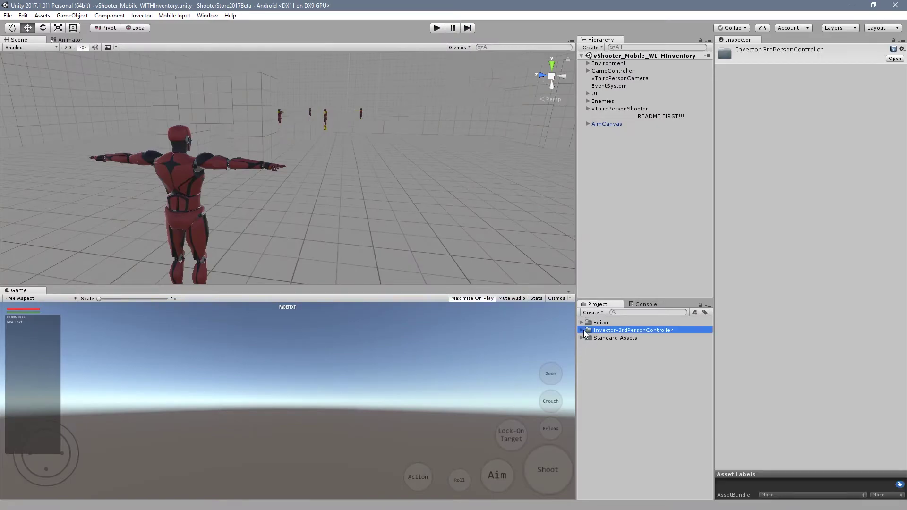
pyautogui.click(581, 330)
pyautogui.click(588, 353)
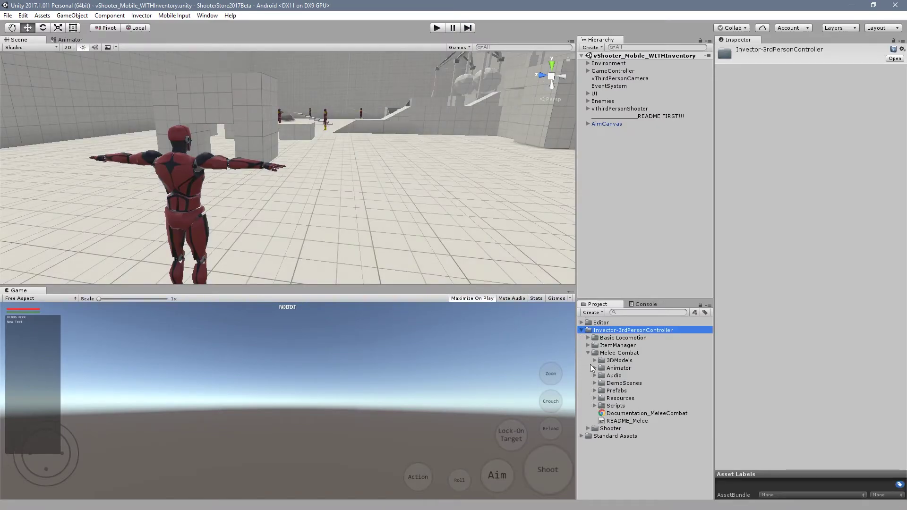
pyautogui.click(594, 383)
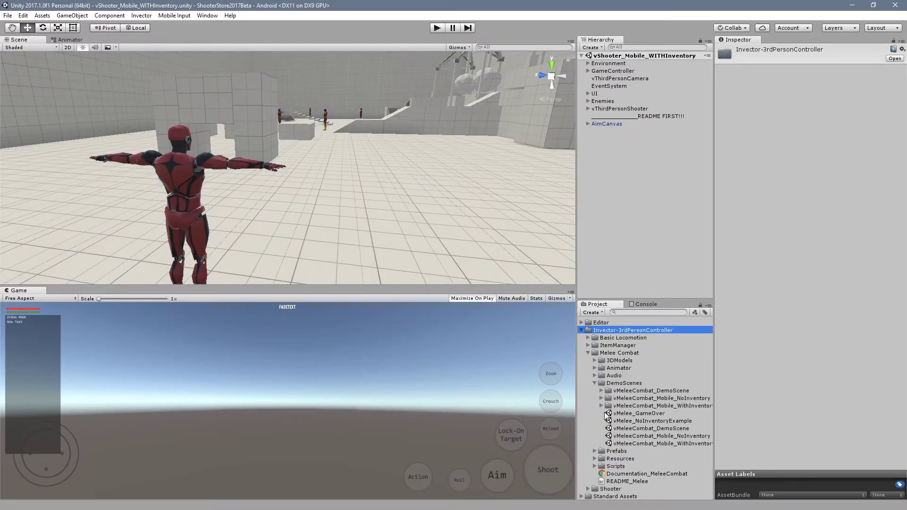
pyautogui.doubleClick(653, 443)
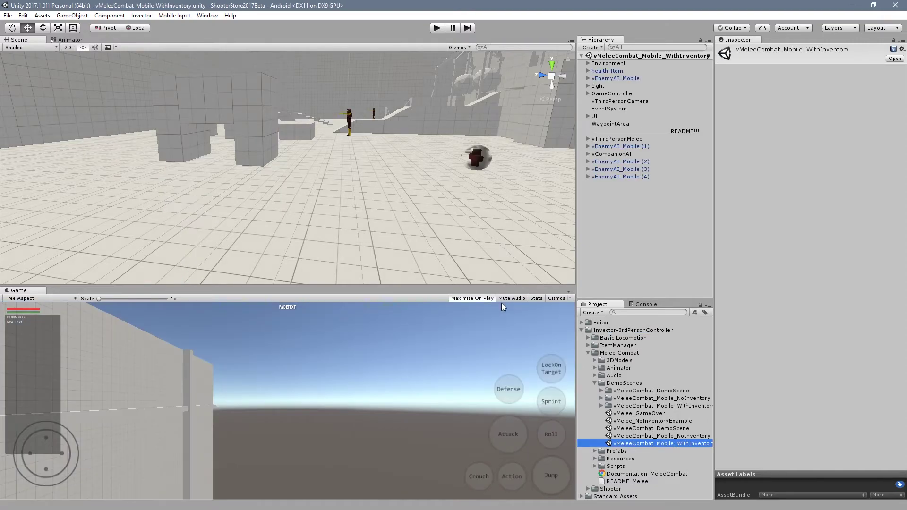
# - Play the melee mobile scene, view its Weapons inventory from the pause menu and return to the game
pyautogui.click(431, 28)
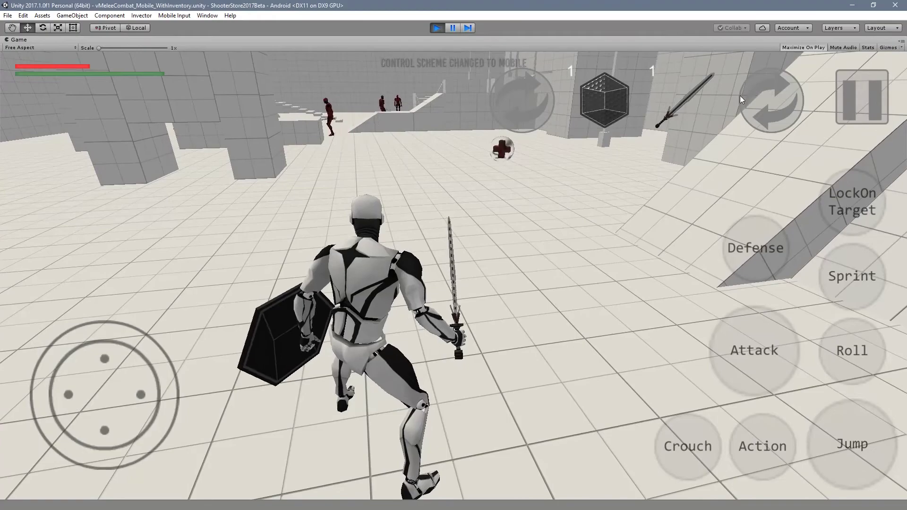
pyautogui.click(860, 97)
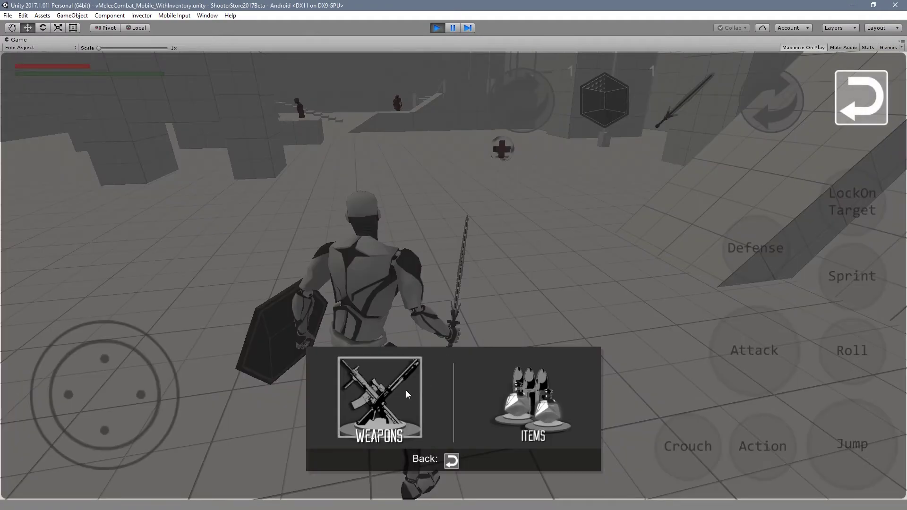
pyautogui.click(405, 393)
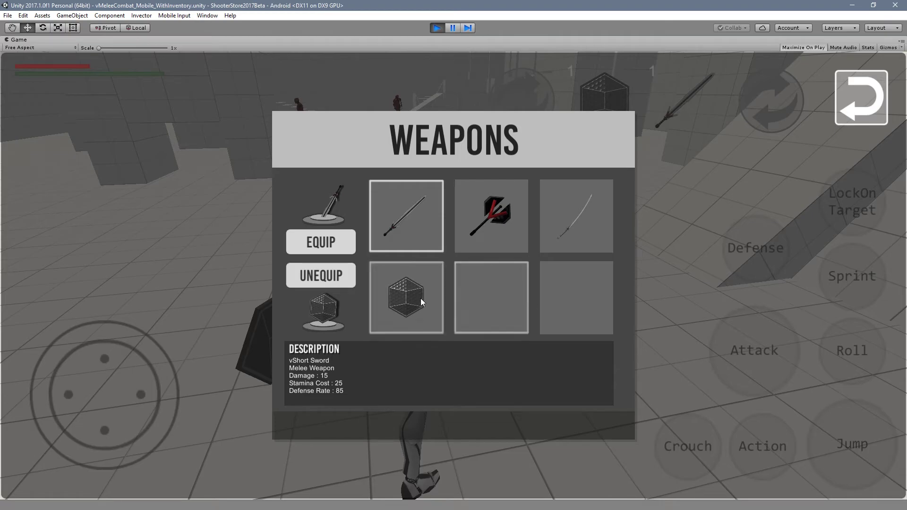
pyautogui.click(854, 99)
pyautogui.click(856, 94)
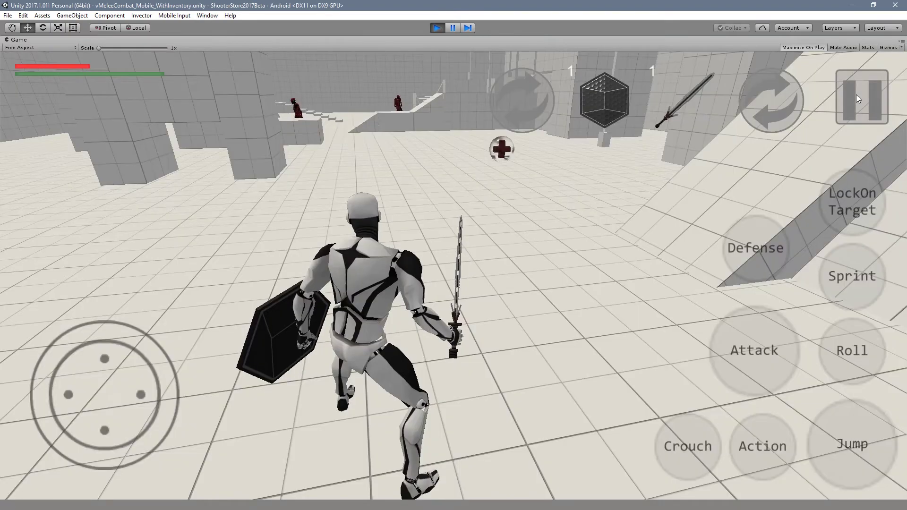
# - Test the on-screen equipment switches by cycling the shield slots and the melee weapon slots back to the short sword
pyautogui.click(521, 101)
pyautogui.click(522, 104)
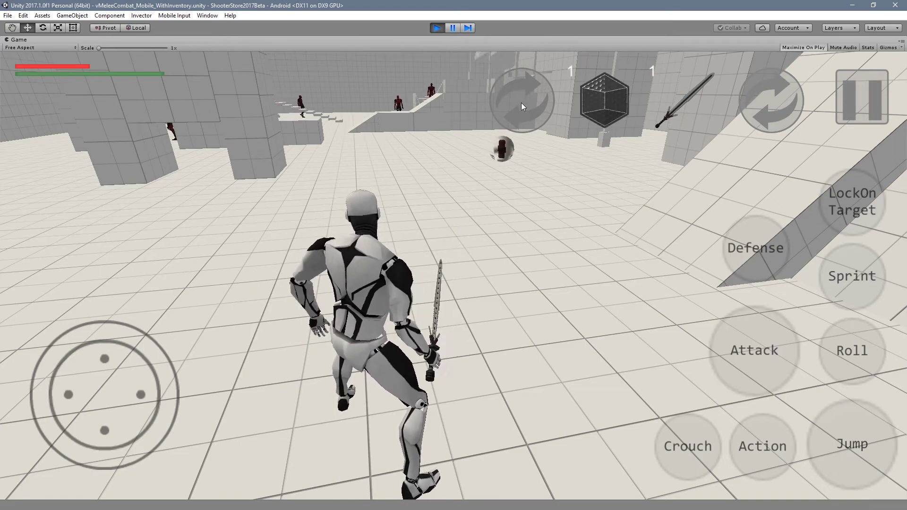
pyautogui.click(521, 103)
pyautogui.click(761, 94)
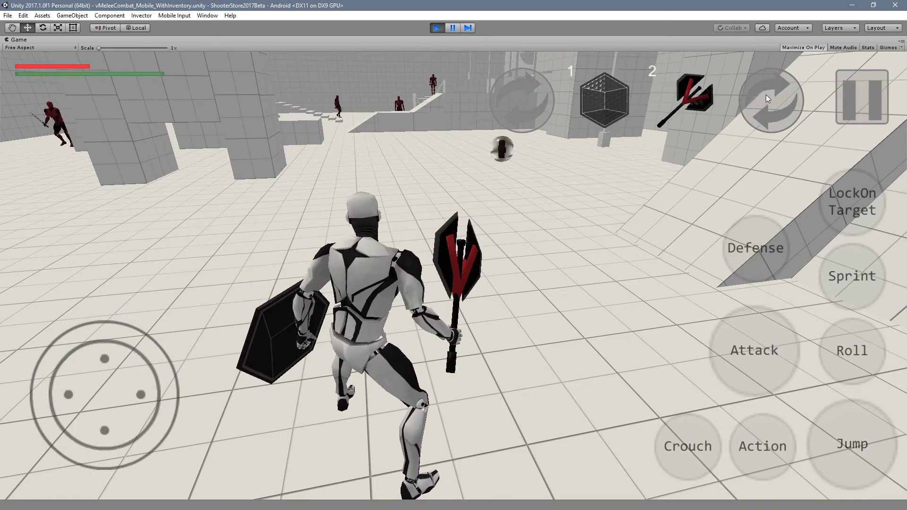
pyautogui.click(766, 95)
pyautogui.click(767, 94)
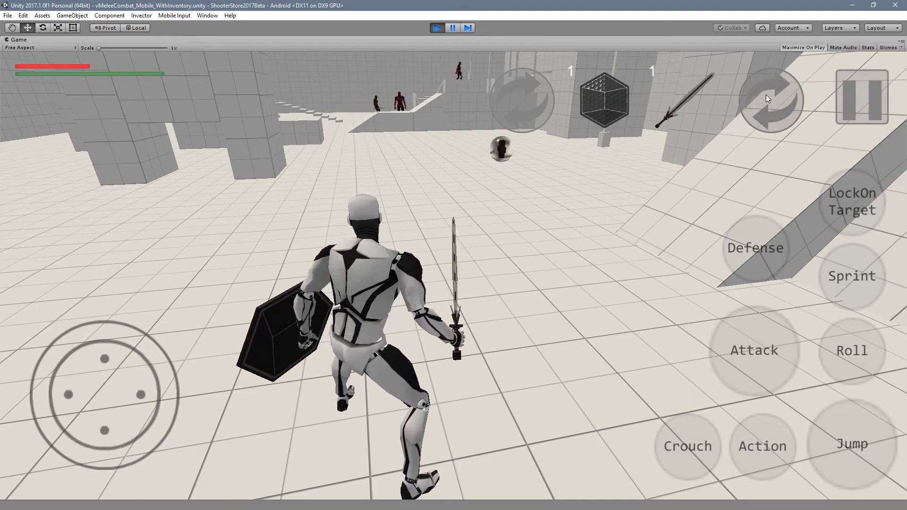
# - Try the character's attack and shield defense with the touch controls, and stop play mode
pyautogui.click(764, 333)
pyautogui.click(762, 243)
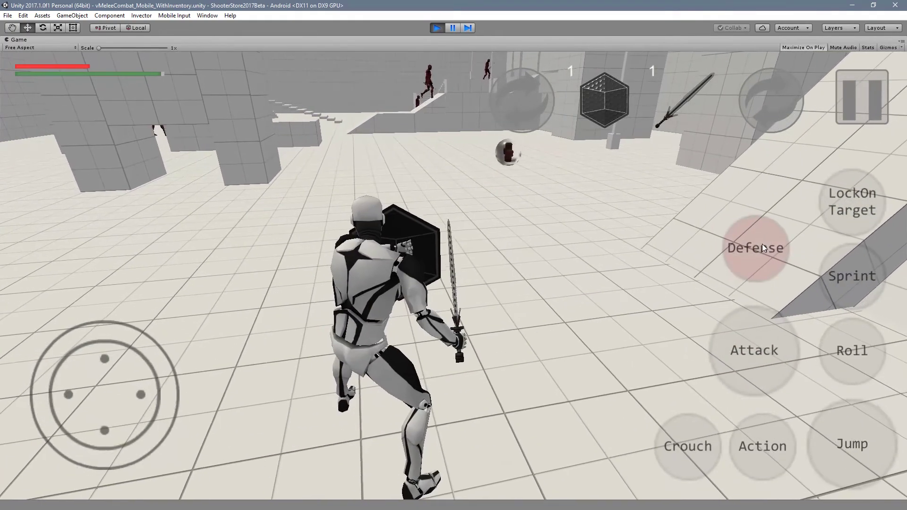
pyautogui.click(437, 28)
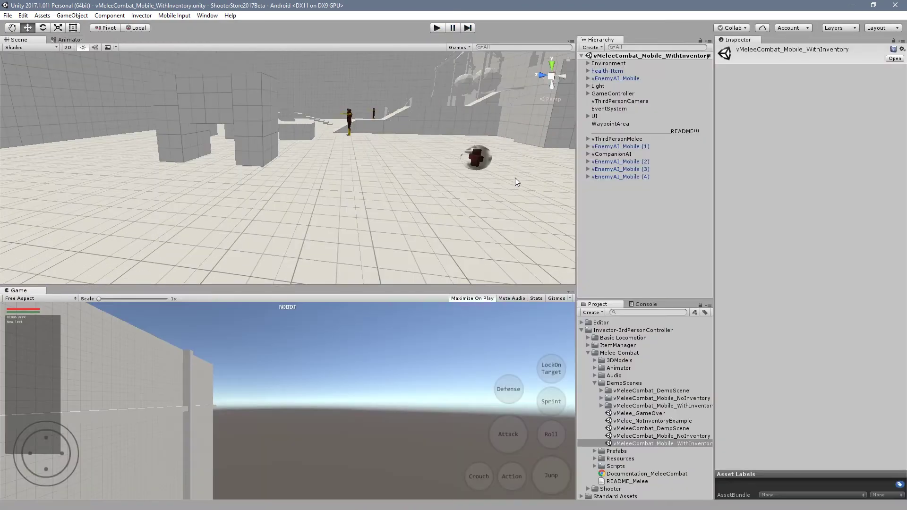
# - Tidy the expanded Melee Combat and Shooter subfolders and read the Shooter v1.1c update notes in README_Shooter
pyautogui.click(595, 383)
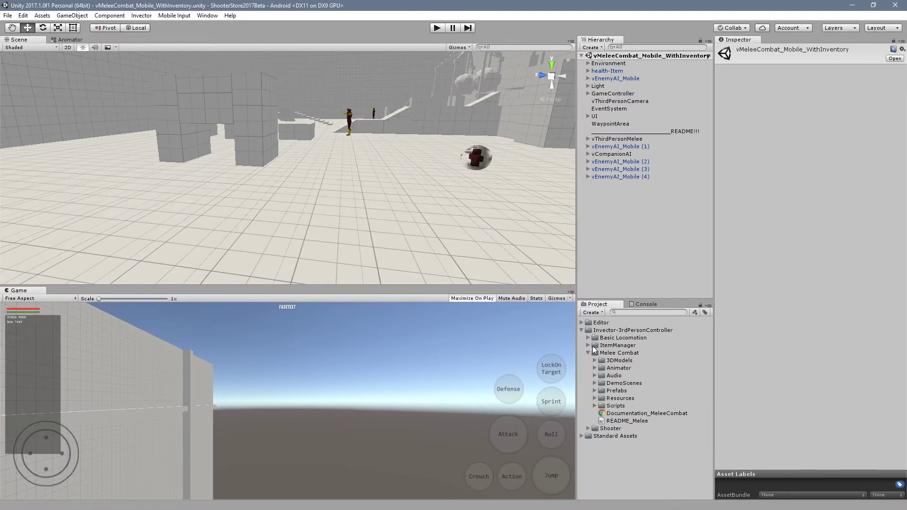
pyautogui.click(588, 353)
pyautogui.click(589, 360)
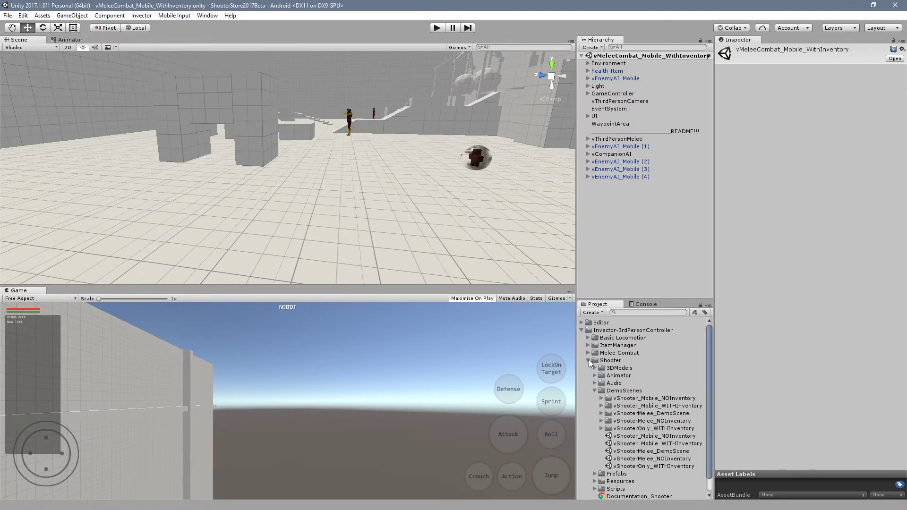
pyautogui.click(594, 391)
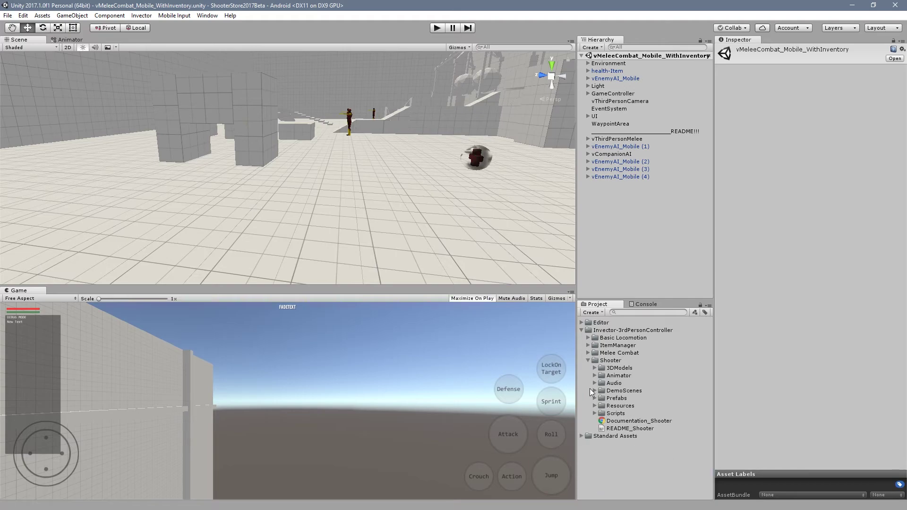
pyautogui.click(624, 429)
pyautogui.scroll(-2, 808, 236)
pyautogui.scroll(-1, 781, 255)
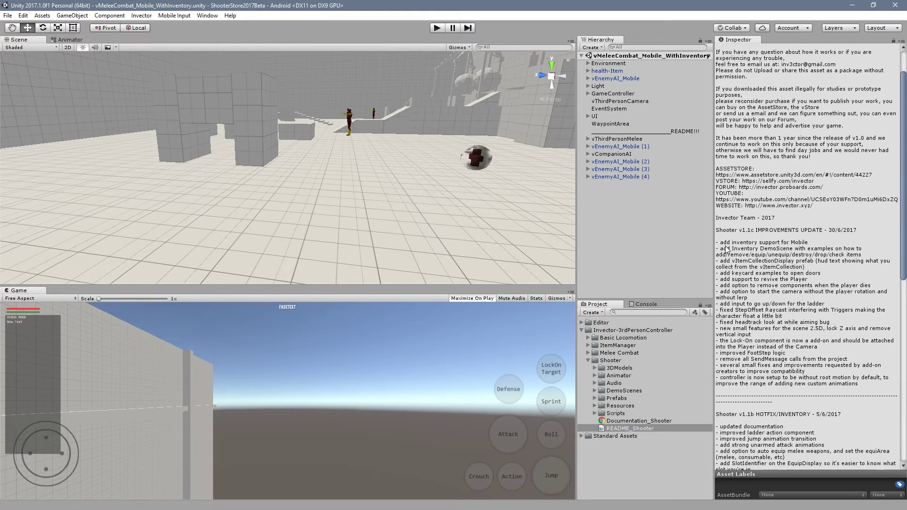